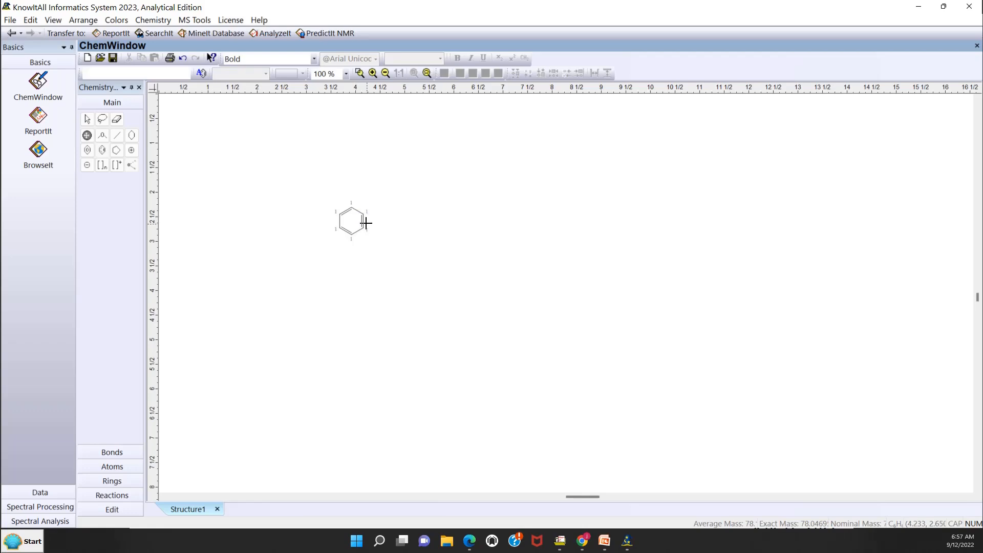
Fuse three more benzene rings in a row onto the existing ring to form a linear four-ring skeleton
{"action": "left_click", "coordinate": [364, 220]}
{"action": "left_click", "coordinate": [388, 220]}
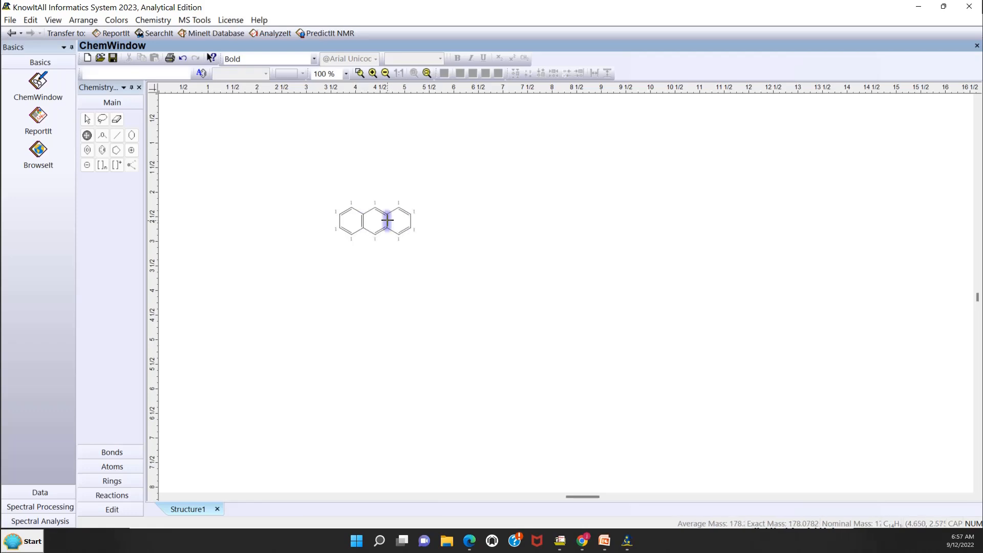
{"action": "left_click", "coordinate": [410, 221]}
Add a single bond pointing outward from each of the twelve free carbons around the four-ring skeleton
{"action": "left_click", "coordinate": [350, 208]}
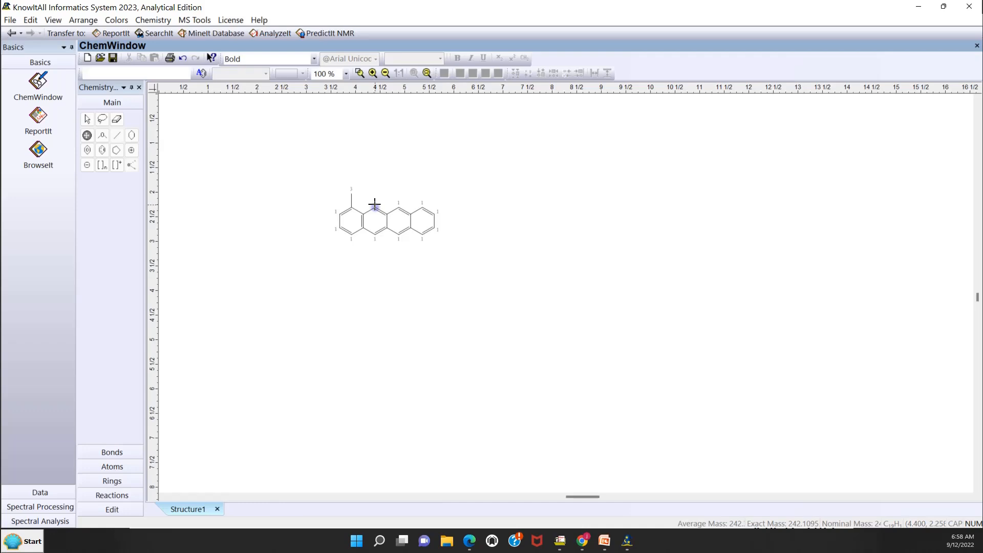
{"action": "left_click", "coordinate": [375, 198]}
{"action": "left_click", "coordinate": [400, 198]}
{"action": "left_click", "coordinate": [422, 198]}
{"action": "left_click", "coordinate": [443, 207]}
{"action": "left_click", "coordinate": [443, 235]}
{"action": "left_click", "coordinate": [424, 235]}
{"action": "left_click", "coordinate": [400, 235]}
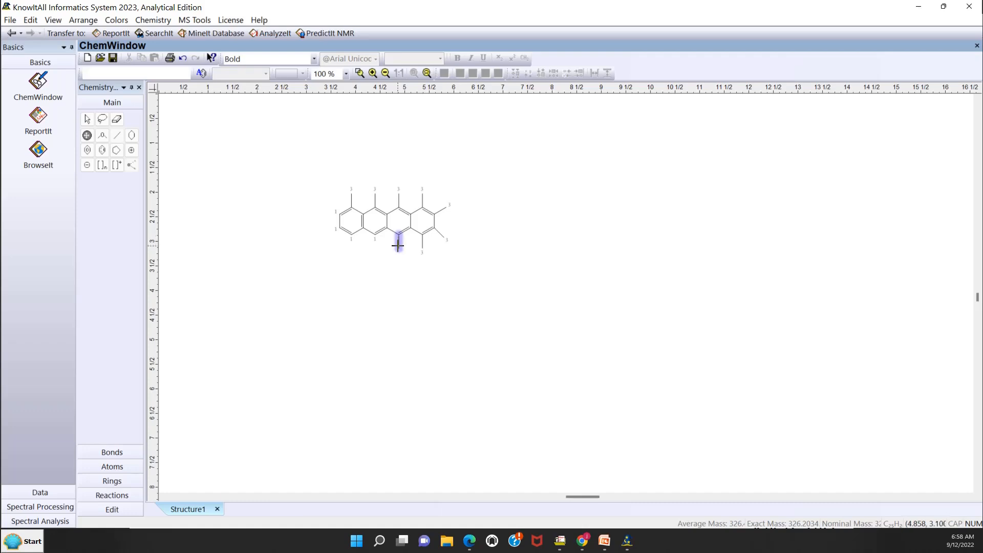
{"action": "left_click_drag", "start_coordinate": [375, 234], "coordinate": [373, 247]}
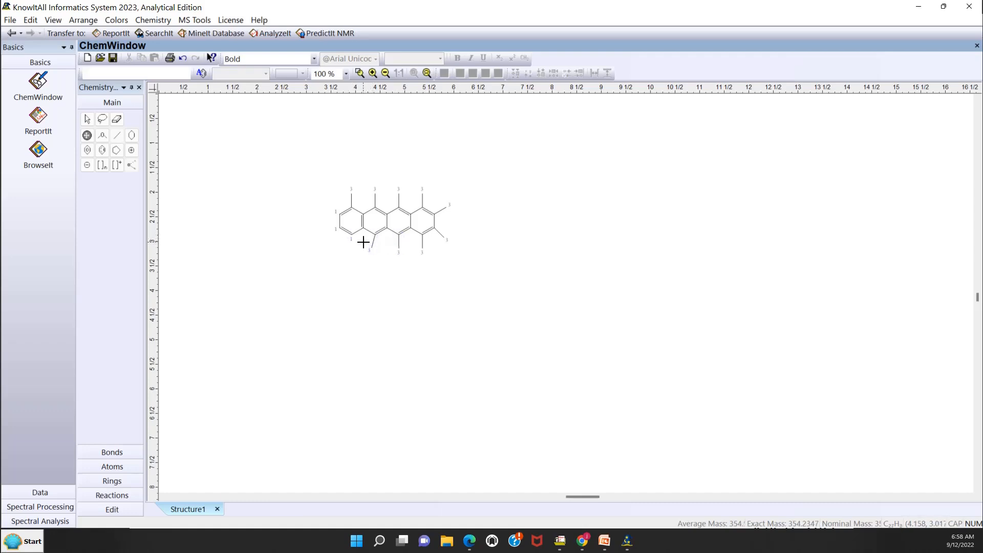
{"action": "left_click", "coordinate": [351, 235]}
{"action": "left_click_drag", "start_coordinate": [339, 228], "coordinate": [333, 235]}
{"action": "left_click_drag", "start_coordinate": [339, 211], "coordinate": [328, 204]}
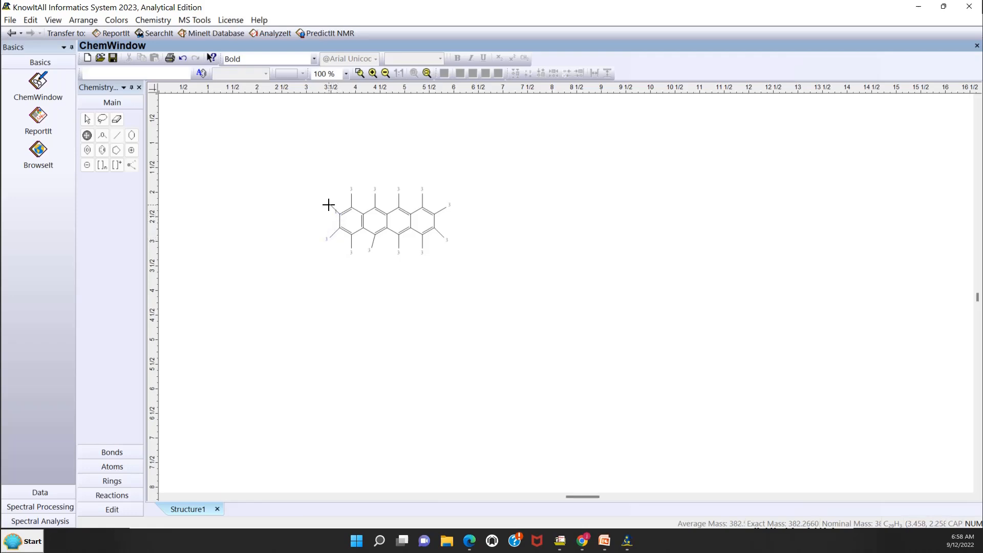
Select the whole four-ring structure and straighten its bonds with Clean Up
{"action": "left_click", "coordinate": [88, 121]}
{"action": "left_click_drag", "start_coordinate": [289, 161], "coordinate": [512, 306]}
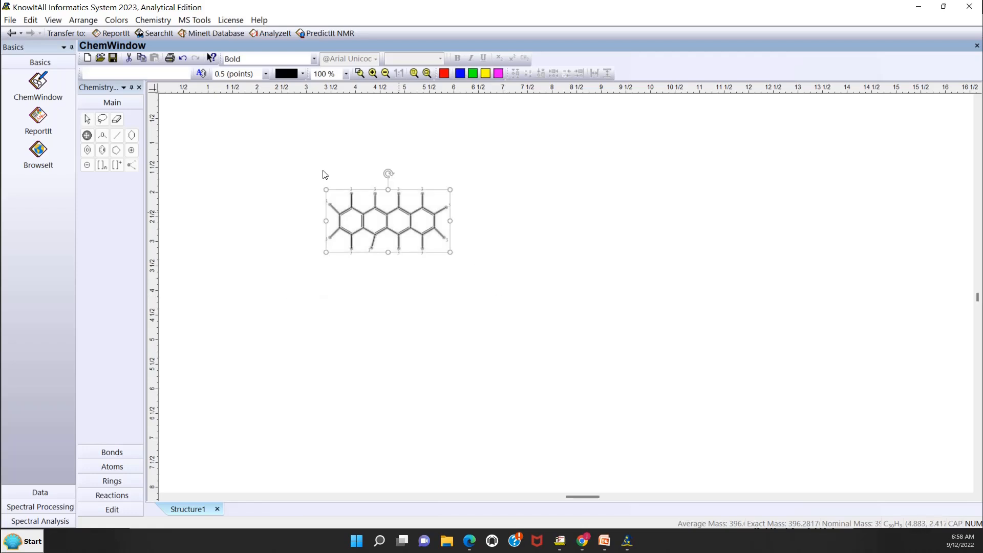
{"action": "left_click", "coordinate": [144, 23]}
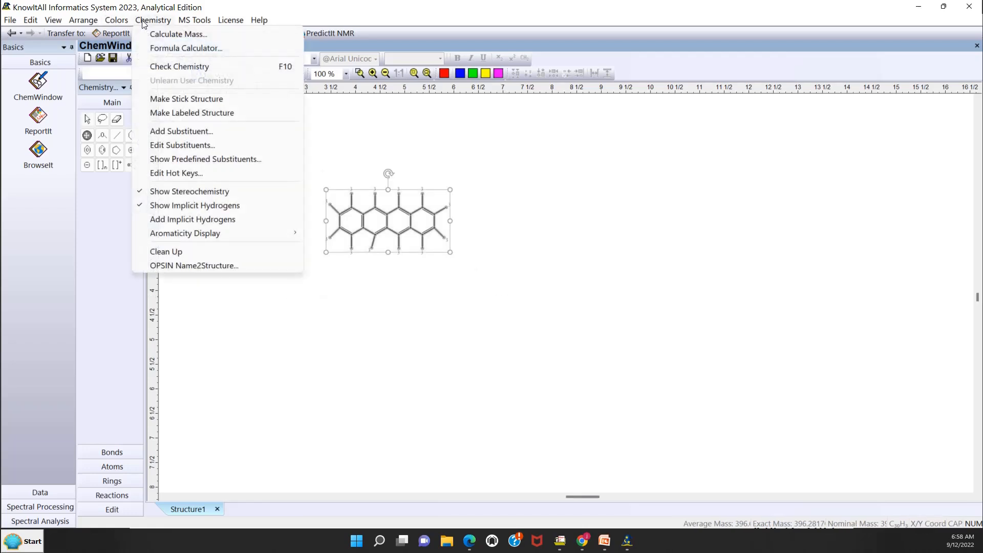
{"action": "left_click", "coordinate": [165, 253]}
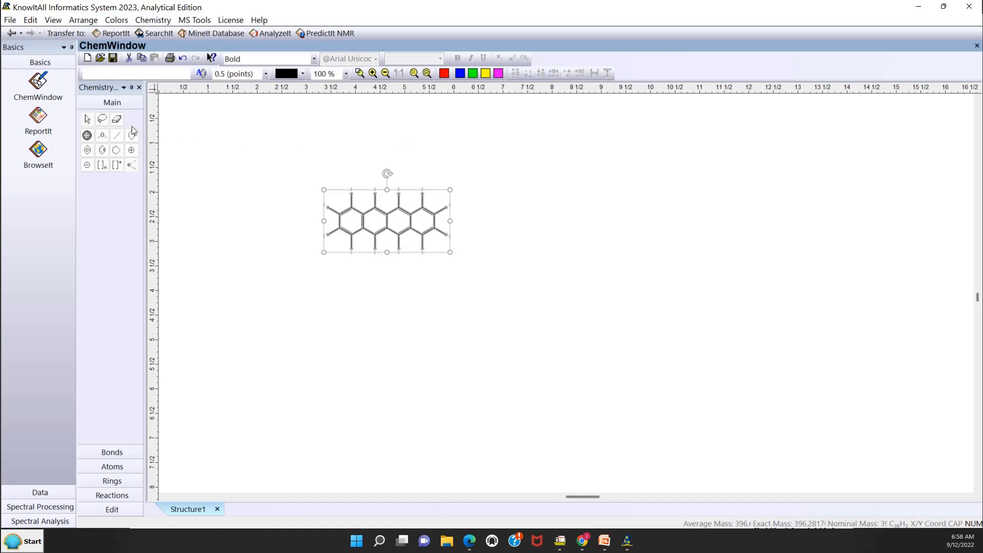
{"action": "left_click", "coordinate": [349, 153]}
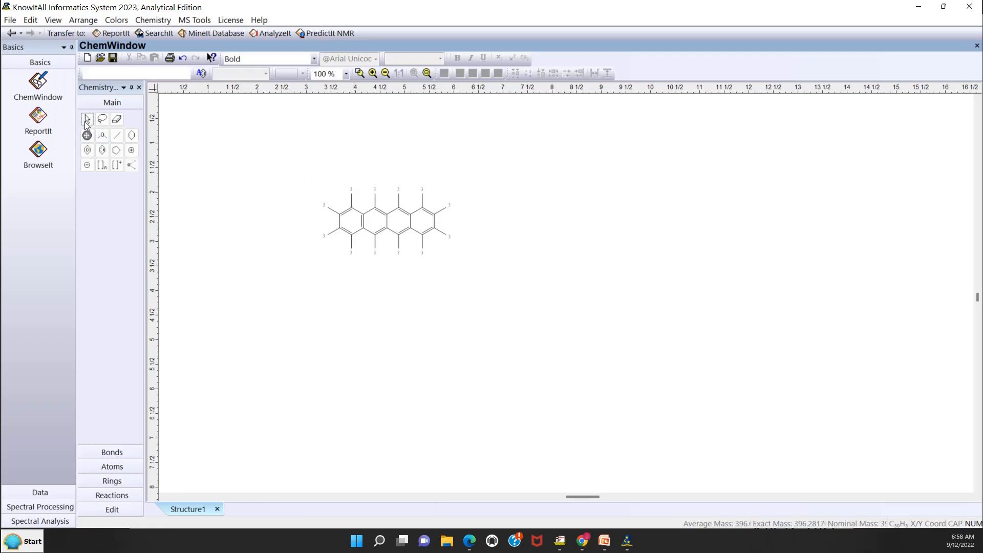
Label the end of the leftmost ring's upper bond as CH3 using the atom hot keys
{"action": "left_click", "coordinate": [353, 194]}
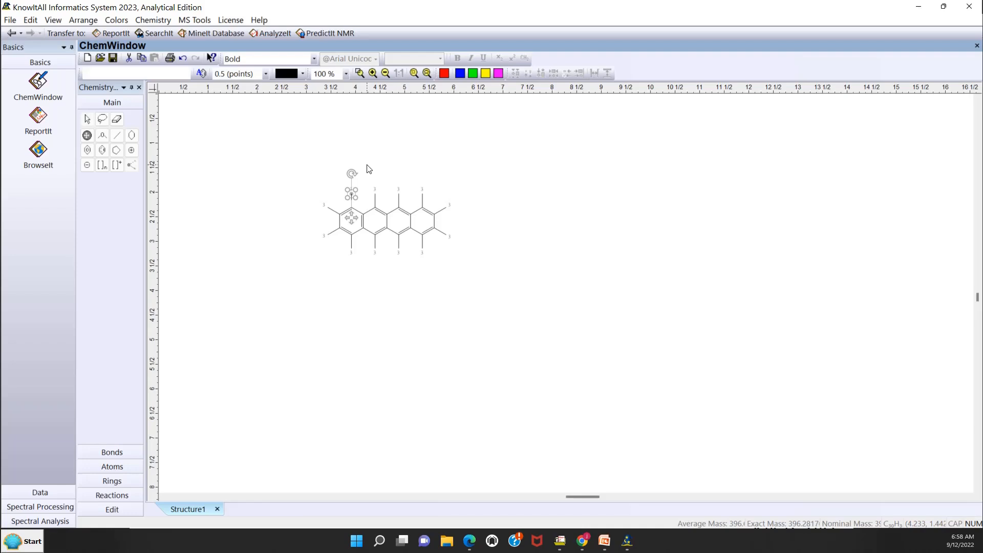
{"action": "key", "text": "c"}
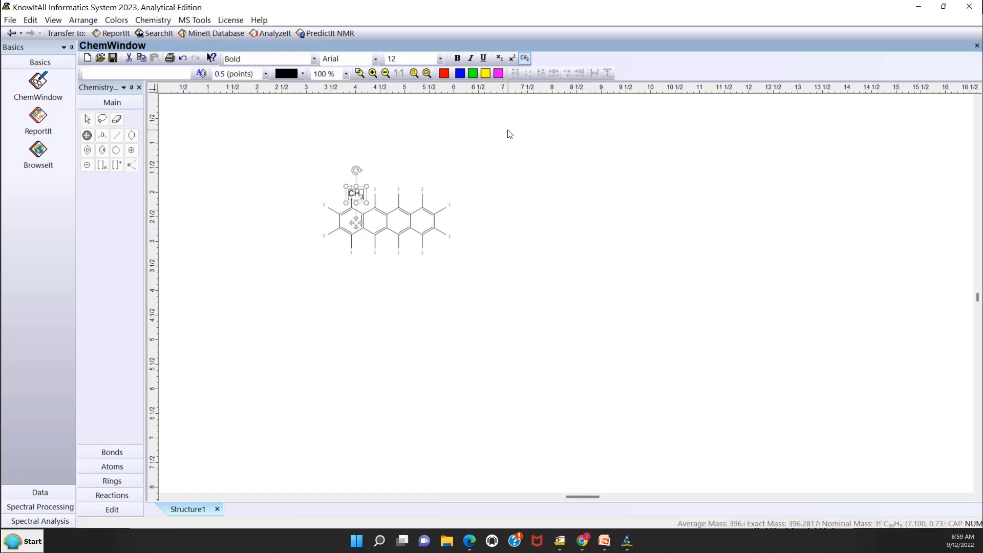
{"action": "key", "text": "c"}
{"action": "key", "text": "c"}
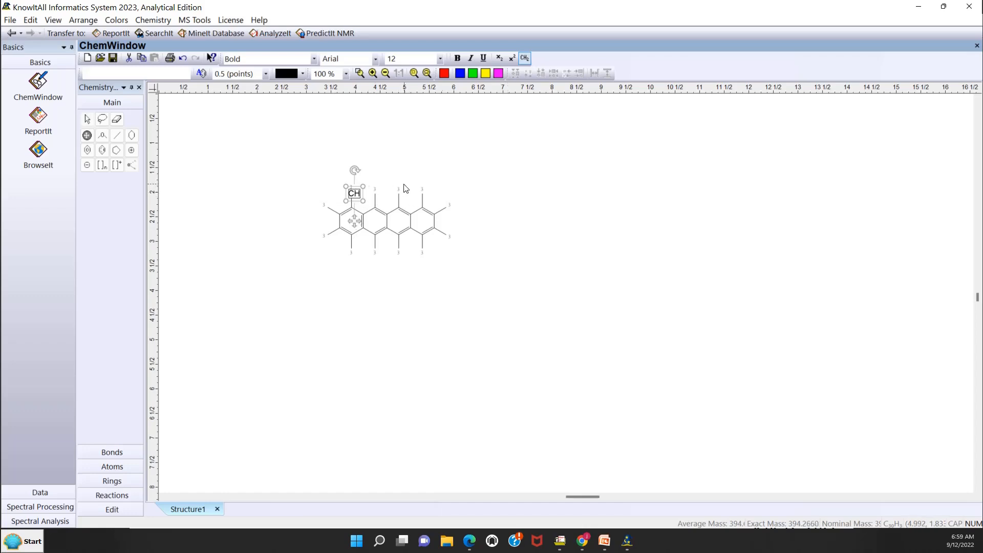
{"action": "key", "text": "c"}
{"action": "key", "text": "c"}
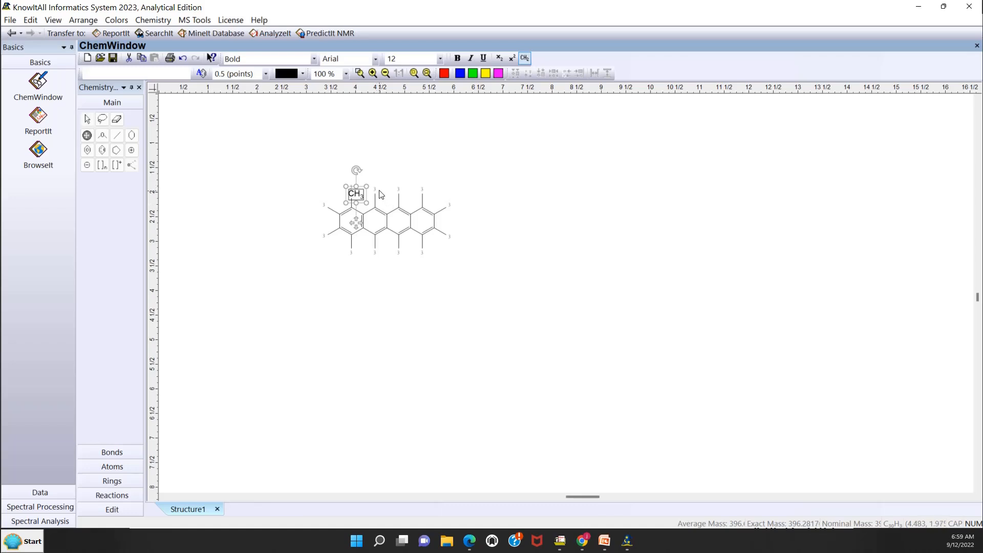
{"action": "left_click", "coordinate": [365, 172]}
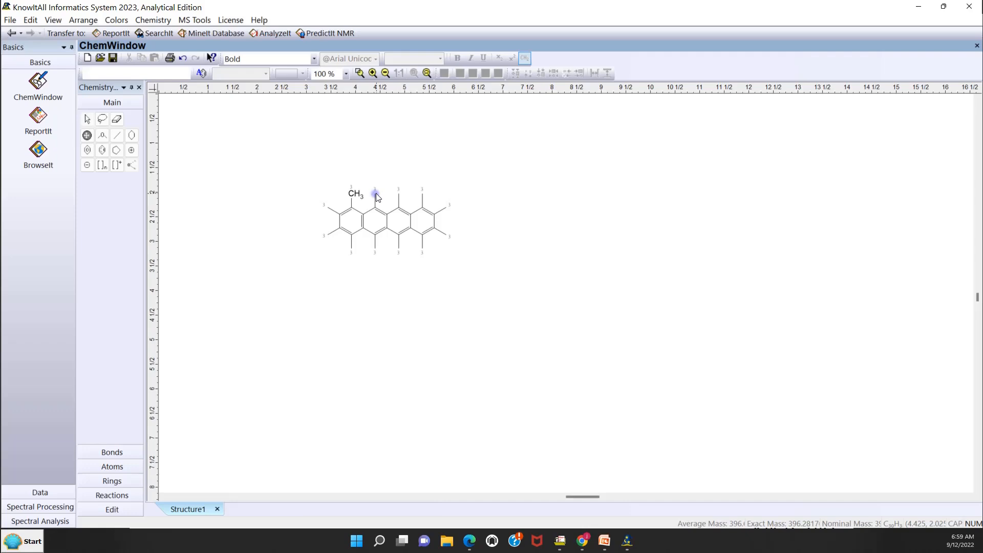
Continue clockwise from CH3, labeling the next five bond ends Cl, H, Cbz, PH2 and Ph
{"action": "key", "text": "l"}
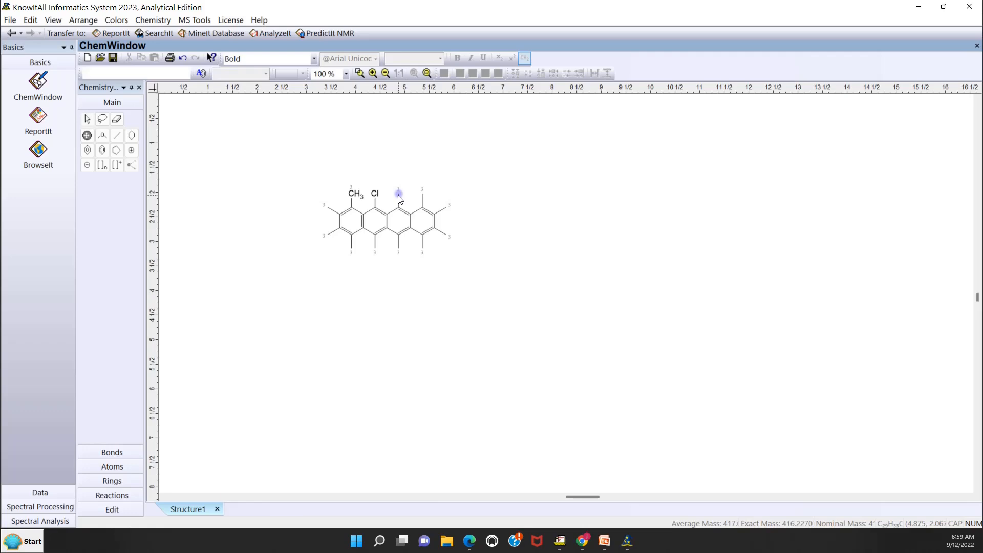
{"action": "key", "text": "h"}
{"action": "key", "text": "z"}
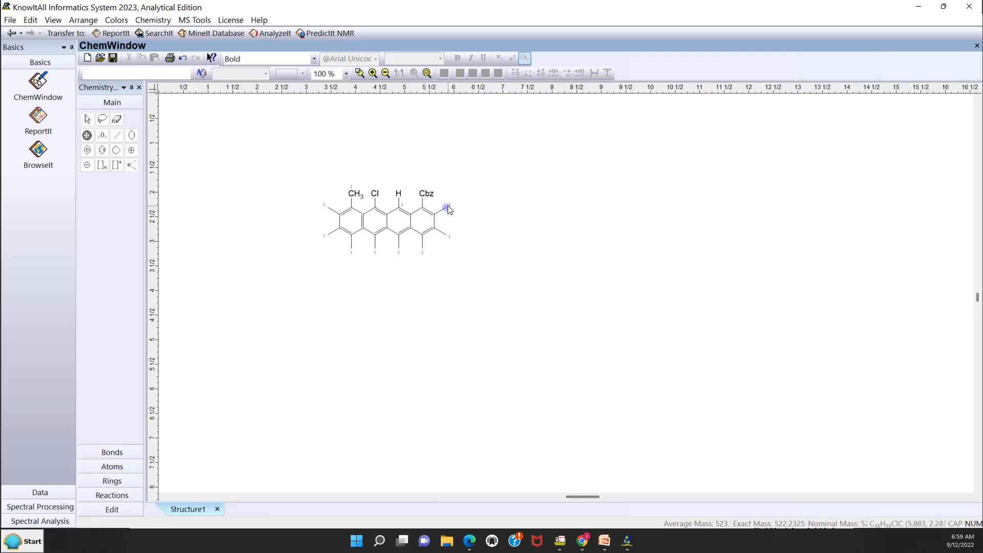
{"action": "key", "text": "p"}
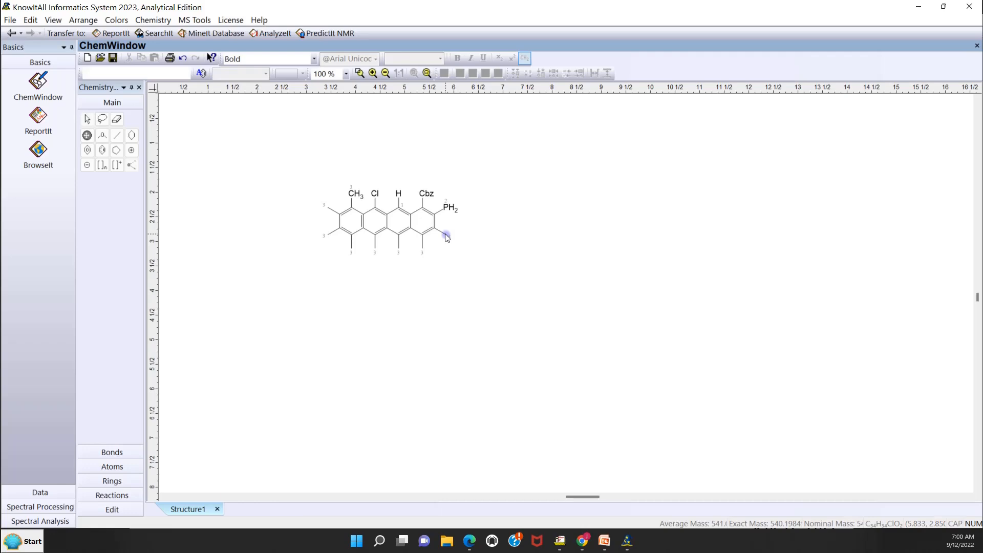
{"action": "type", "text": "Ph"}
Label the remaining bond ends clockwise after Ph as SH, SiH3, OH, COOH, NO2 and NH2
{"action": "key", "text": "s"}
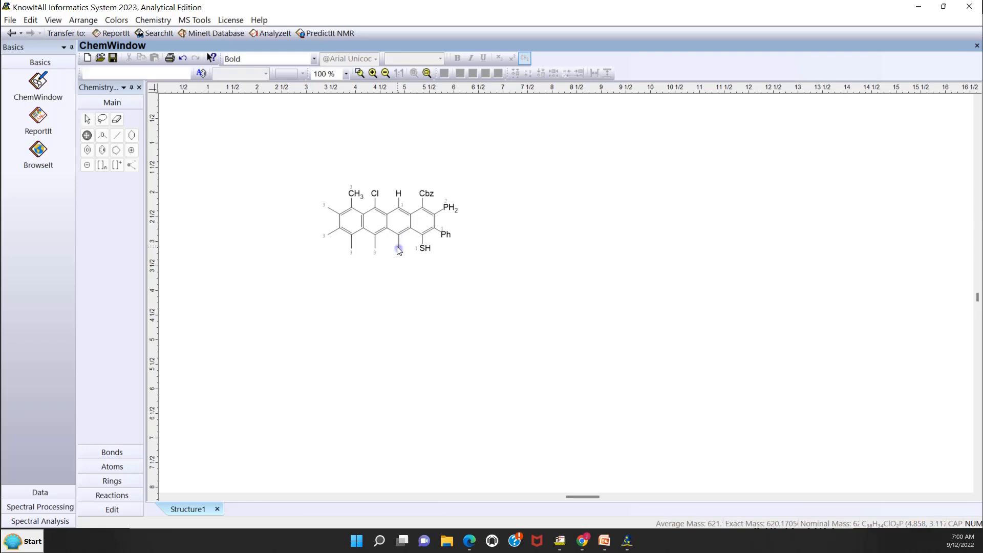
{"action": "type", "text": "SiH3"}
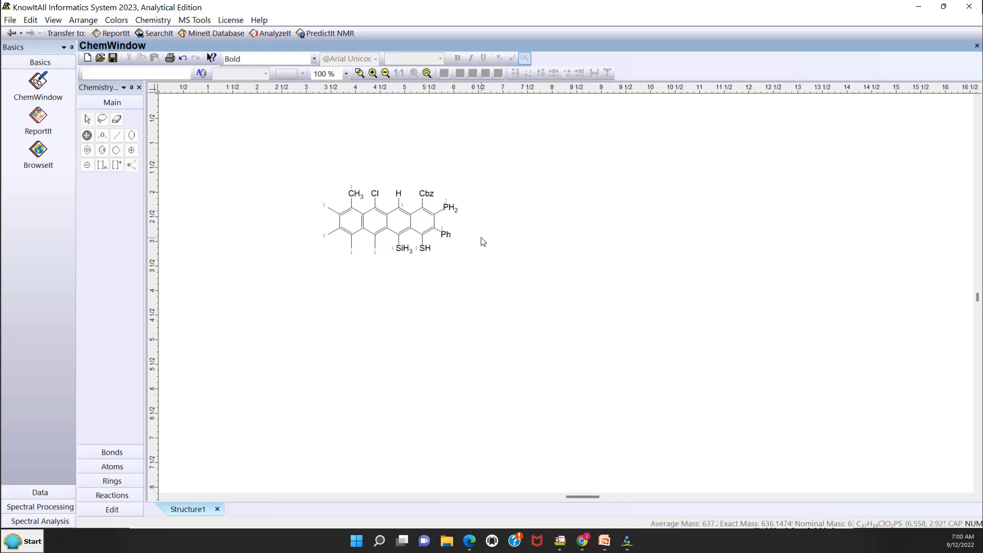
{"action": "left_click", "coordinate": [376, 250]}
{"action": "left_click", "coordinate": [328, 236]}
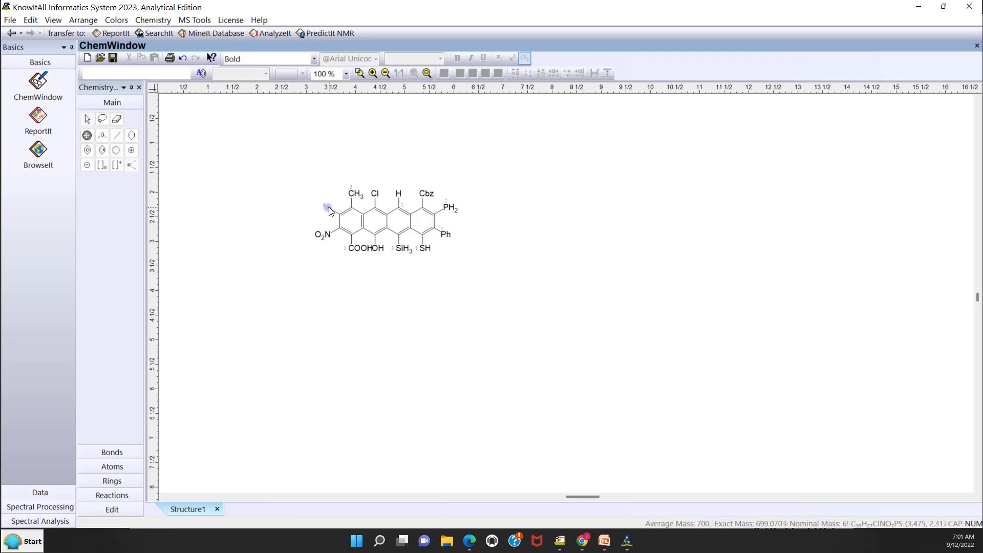
{"action": "key", "text": "n"}
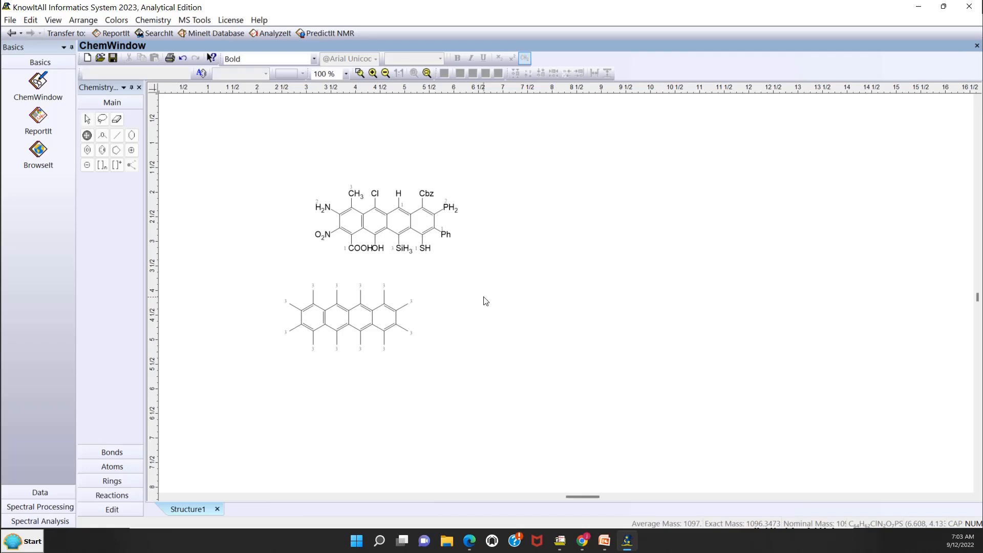
On the lower four-ring structure, label bond ends clockwise from the rightmost ring's upper bond as Br, BH2, I, F and CF3
{"action": "left_click", "coordinate": [384, 291]}
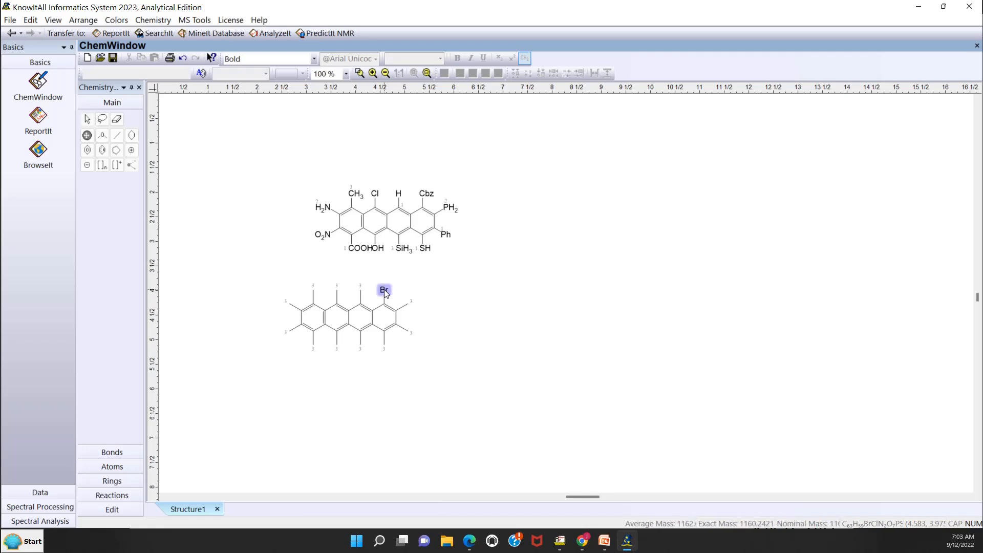
{"action": "left_click", "coordinate": [408, 306]}
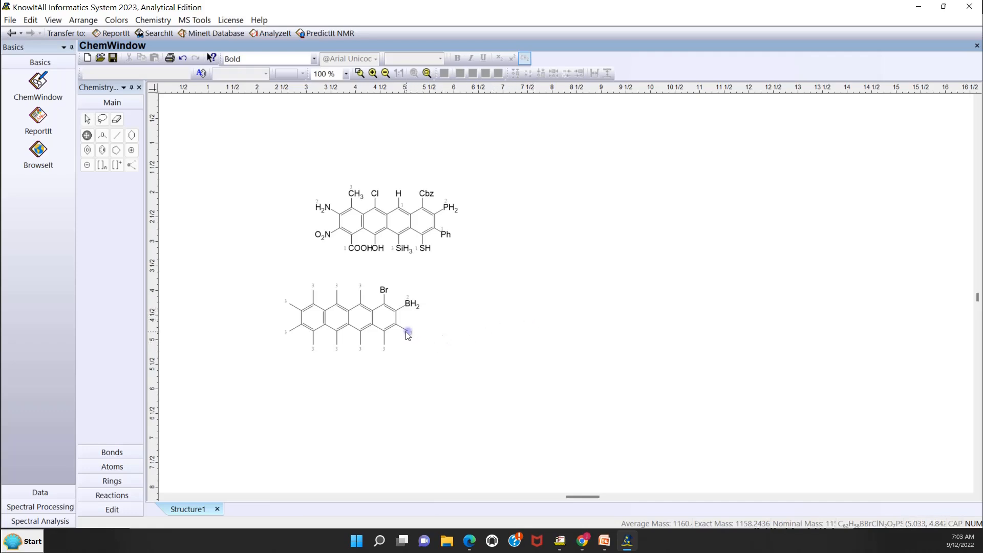
{"action": "key", "text": "i"}
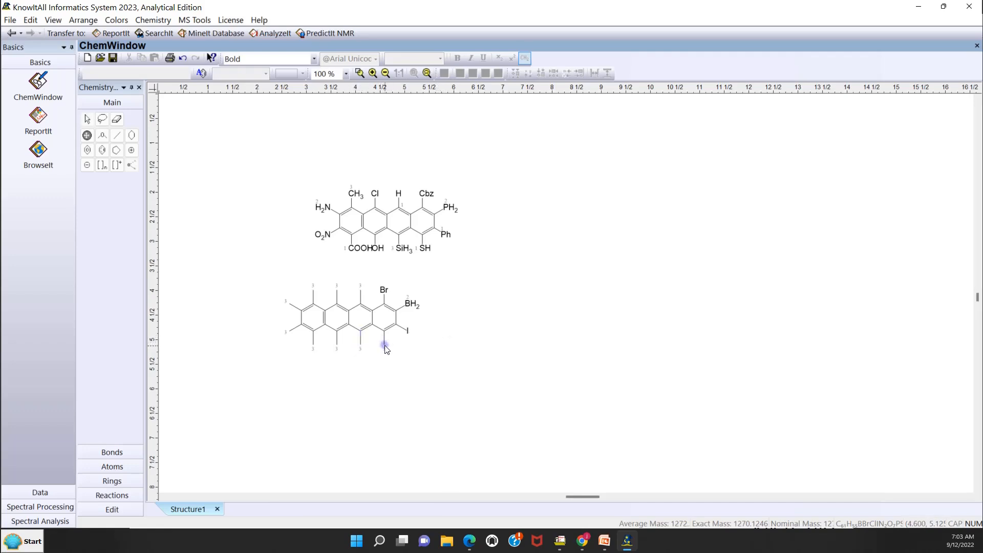
{"action": "key", "text": "f"}
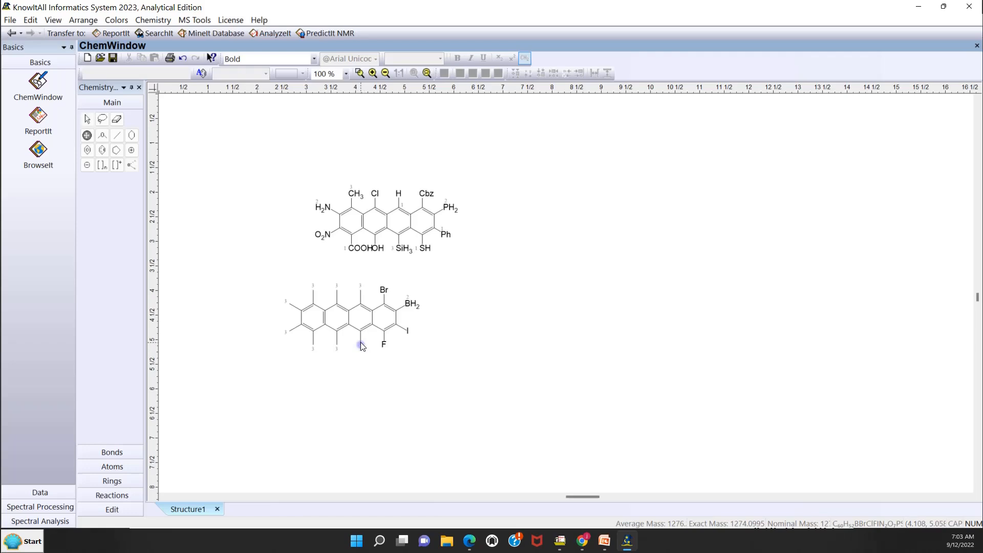
{"action": "key", "text": "shift+f"}
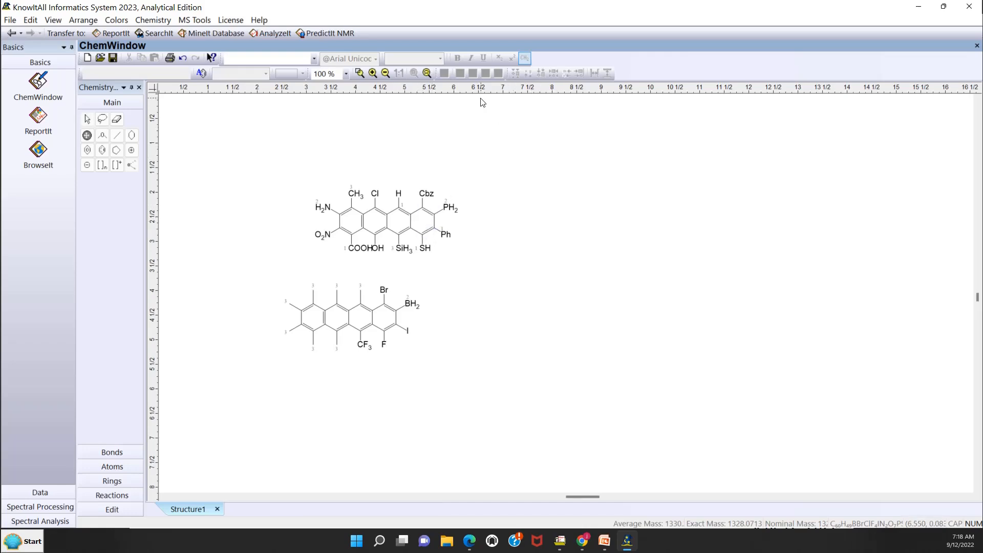
Create a new blank Structure Document and make it the active drawing
{"action": "left_click", "coordinate": [11, 21]}
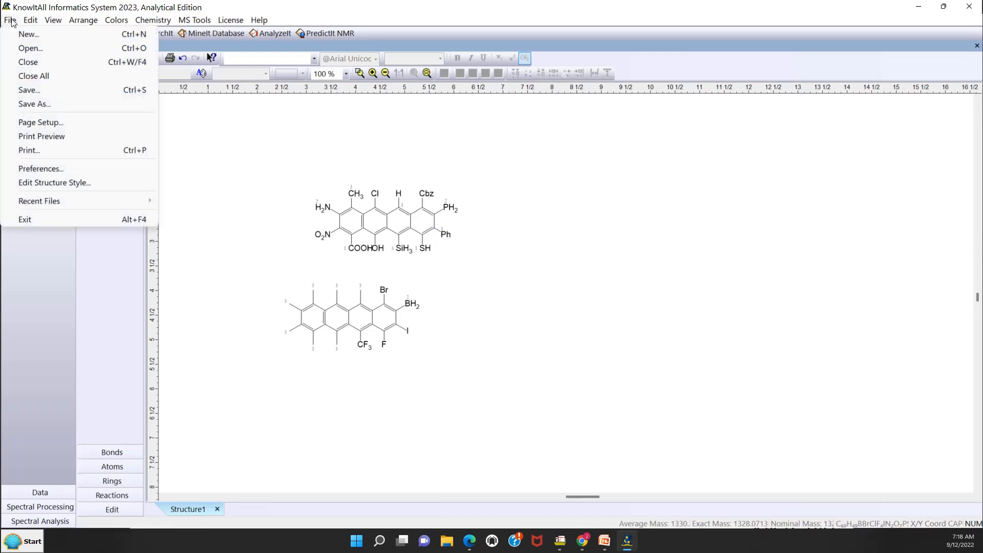
{"action": "left_click", "coordinate": [15, 33]}
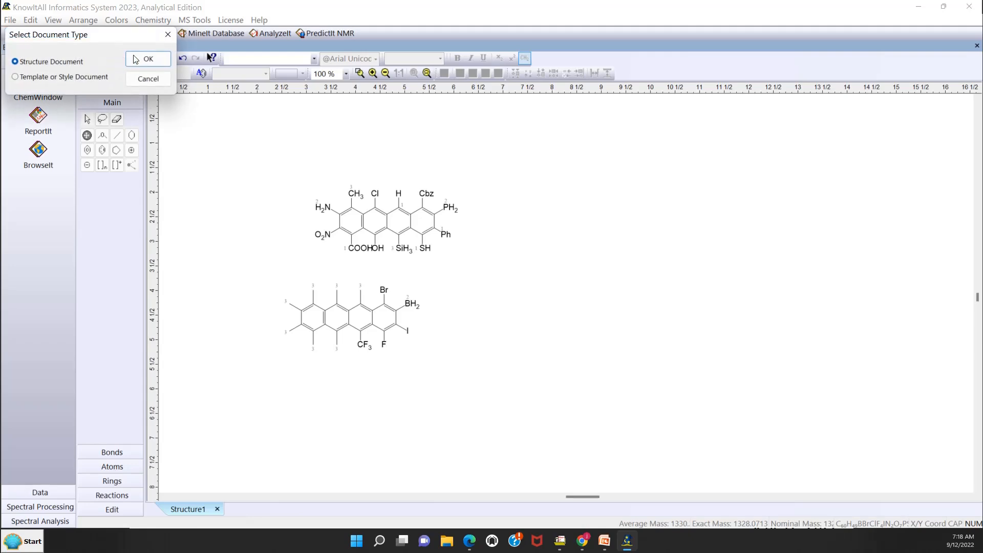
{"action": "left_click", "coordinate": [135, 60]}
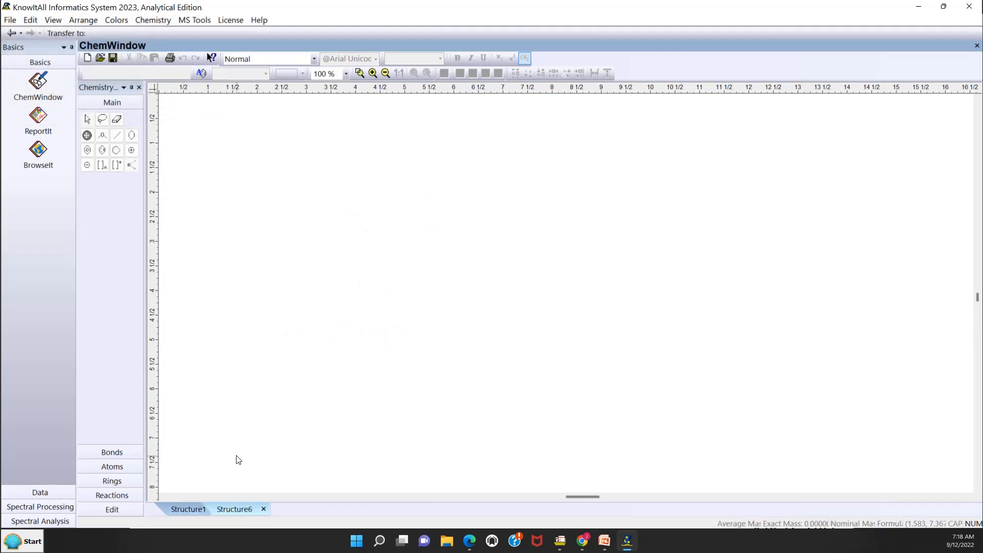
{"action": "left_click", "coordinate": [182, 509]}
{"action": "left_click", "coordinate": [232, 509]}
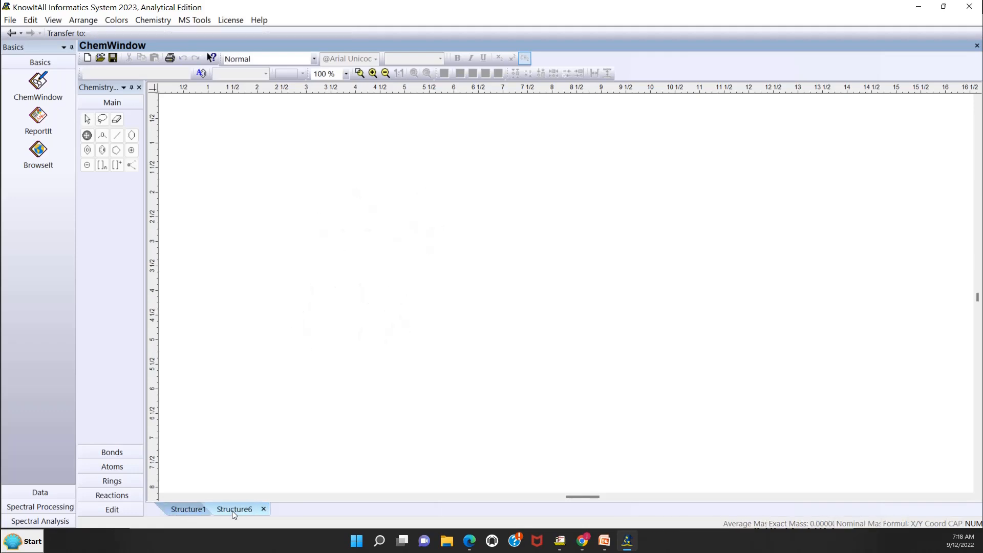
Draw a benzene ring on the blank page and add a single bond upward from its top carbon
{"action": "left_click", "coordinate": [105, 149]}
{"action": "left_click", "coordinate": [368, 225]}
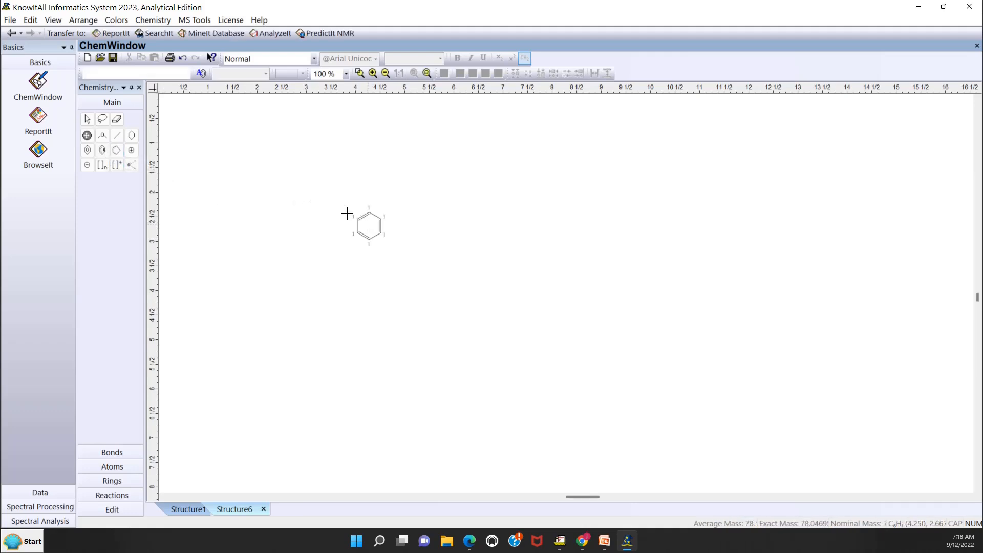
{"action": "left_click", "coordinate": [118, 137]}
{"action": "left_click_drag", "start_coordinate": [368, 214], "coordinate": [366, 200]}
Add the text label AlCl3 at the free end of the benzene ring's bond
{"action": "left_click", "coordinate": [103, 137]}
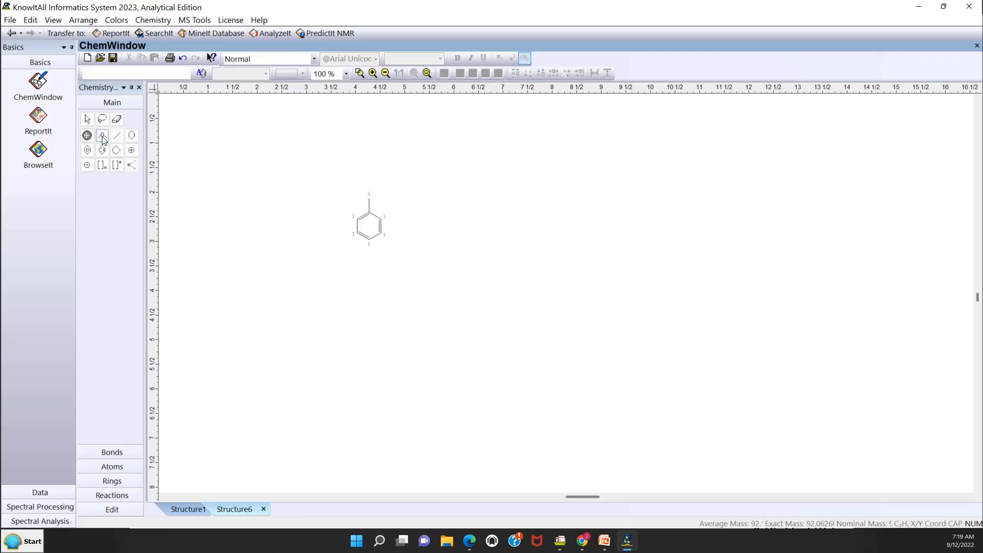
{"action": "left_click", "coordinate": [369, 196]}
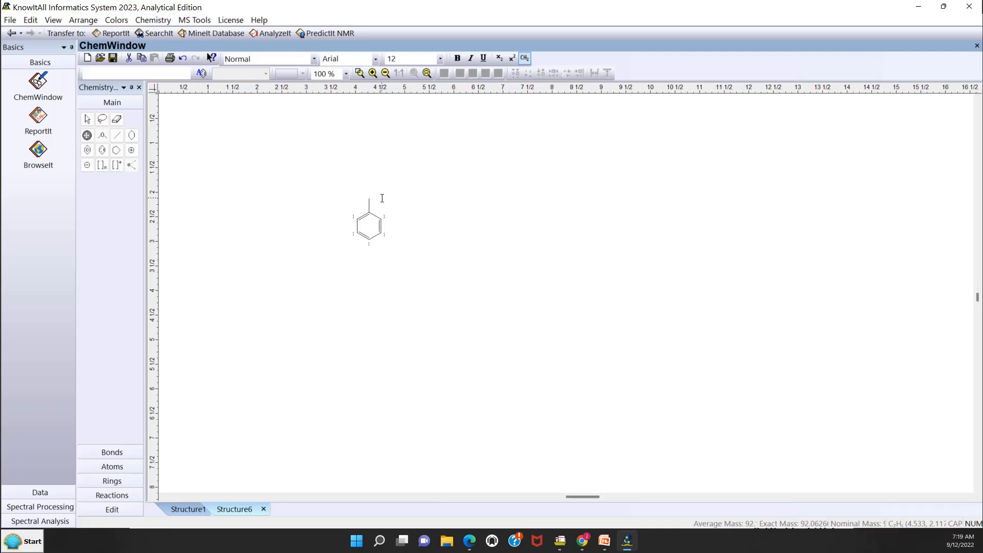
{"action": "type", "text": "A"}
{"action": "type", "text": "l"}
{"action": "type", "text": "C"}
{"action": "type", "text": "l"}
{"action": "type", "text": "3"}
{"action": "left_click", "coordinate": [87, 119]}
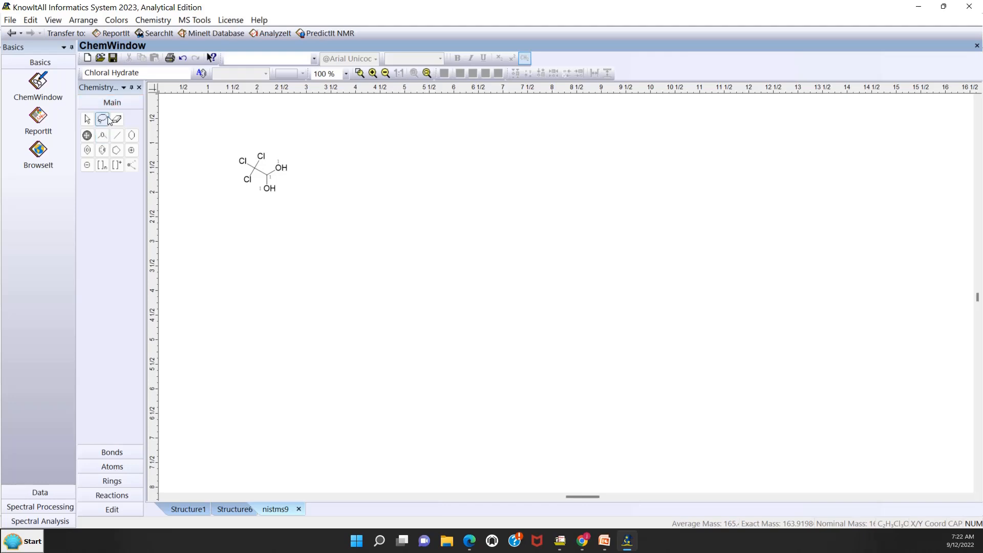
Try to split the chloral hydrate structure by drawing a cut line through its central carbon-carbon bond
{"action": "left_click", "coordinate": [117, 508]}
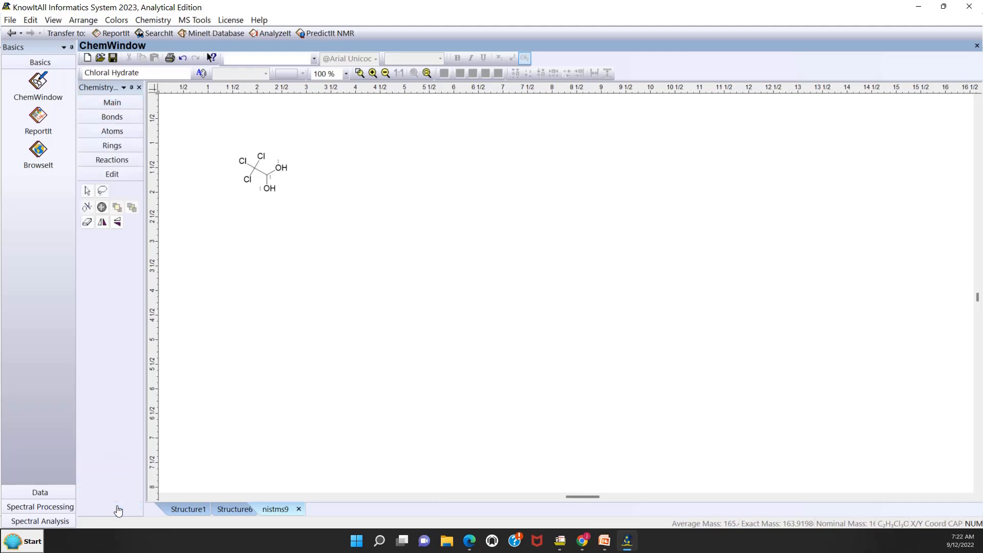
{"action": "left_click", "coordinate": [87, 207]}
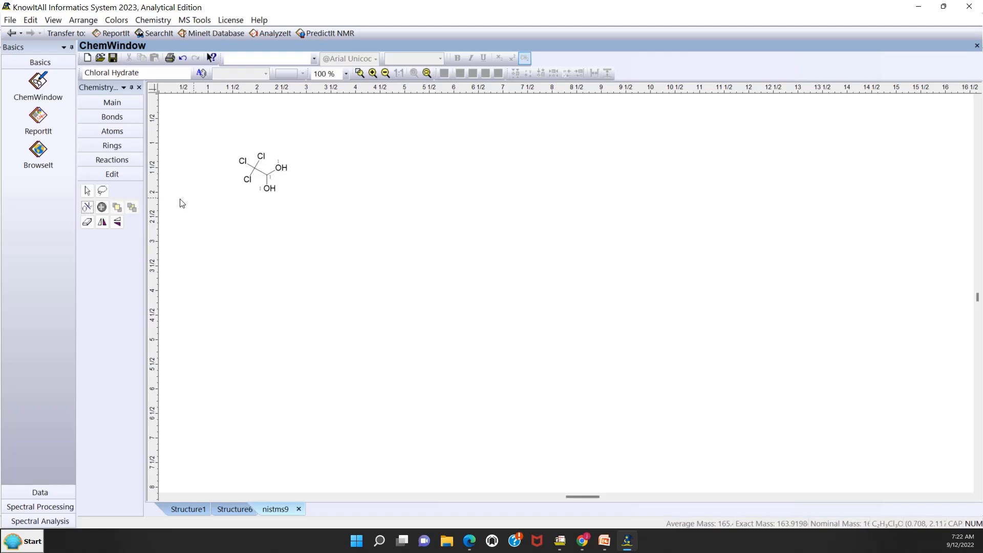
{"action": "left_click_drag", "start_coordinate": [251, 194], "coordinate": [284, 131]}
{"action": "left_click_drag", "start_coordinate": [285, 132], "coordinate": [285, 131]}
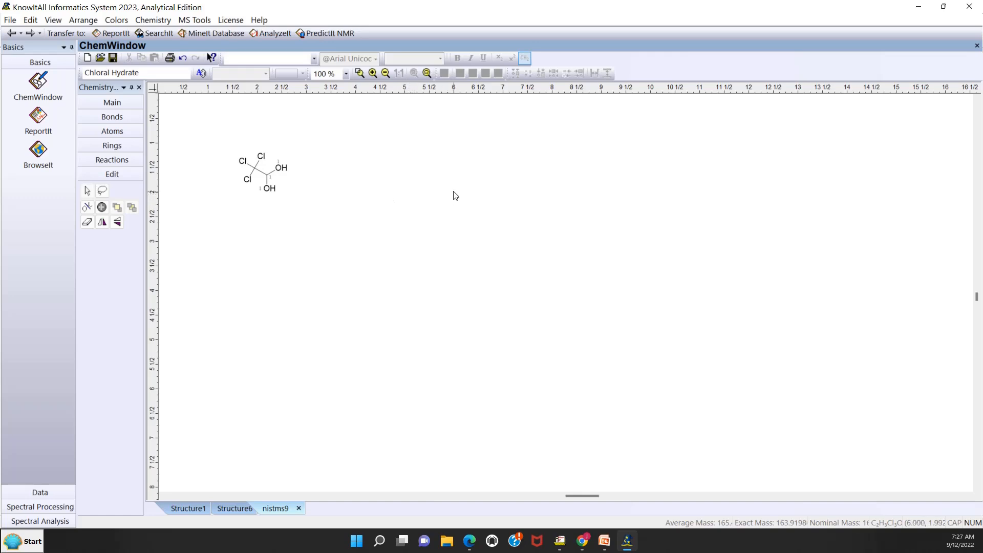
Select the whole chloral hydrate structure and transfer it to SearchIt, replacing the structure already loaded there
{"action": "left_click", "coordinate": [99, 108]}
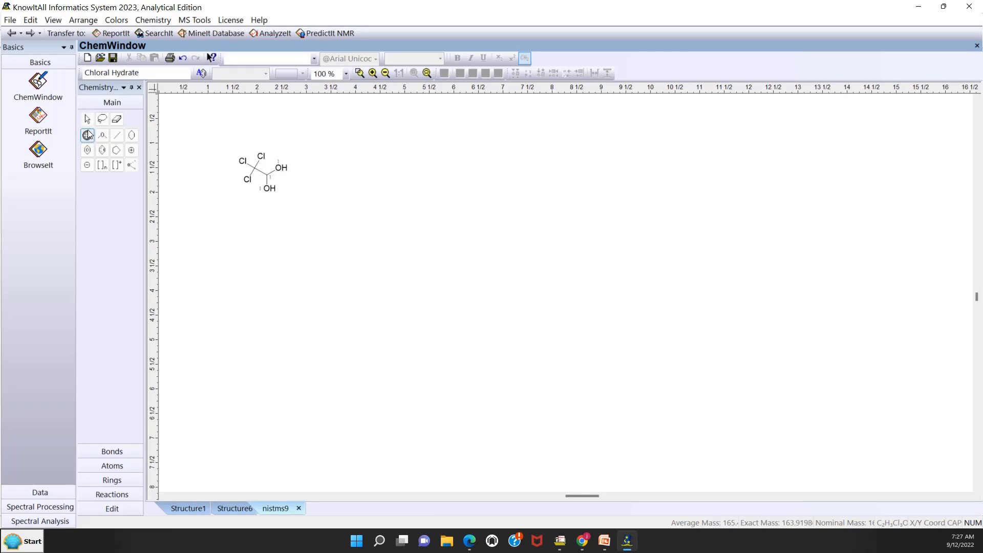
{"action": "left_click", "coordinate": [88, 123]}
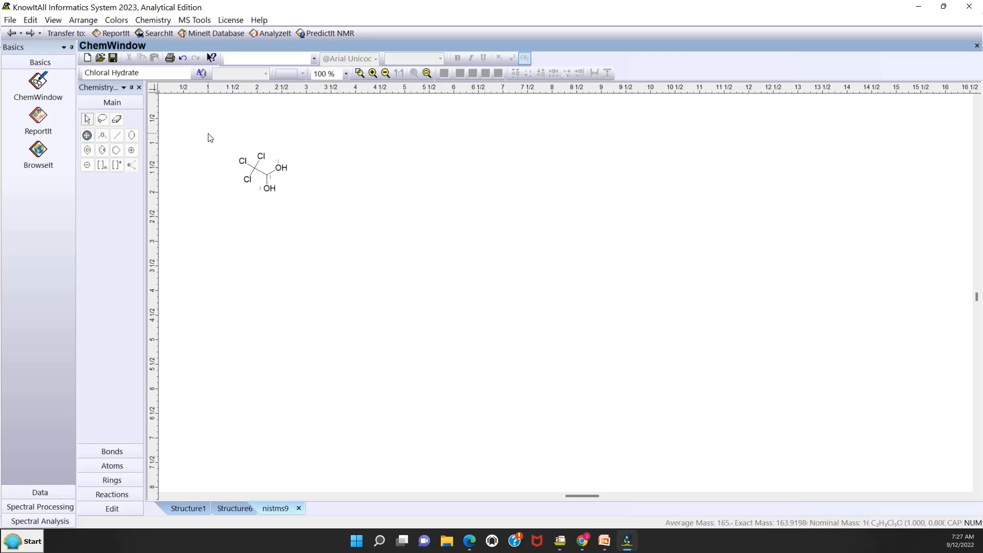
{"action": "left_click_drag", "start_coordinate": [208, 133], "coordinate": [305, 230]}
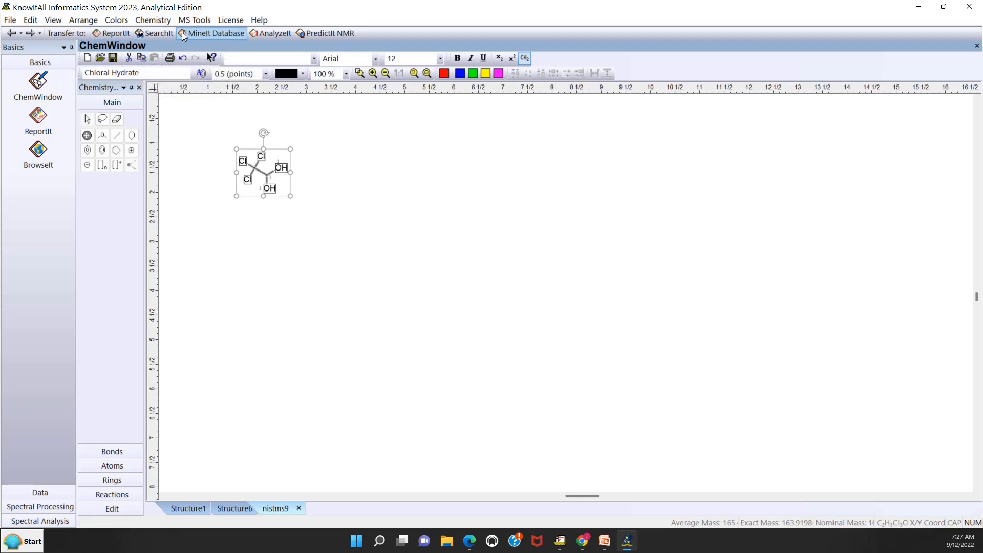
{"action": "left_click", "coordinate": [162, 34]}
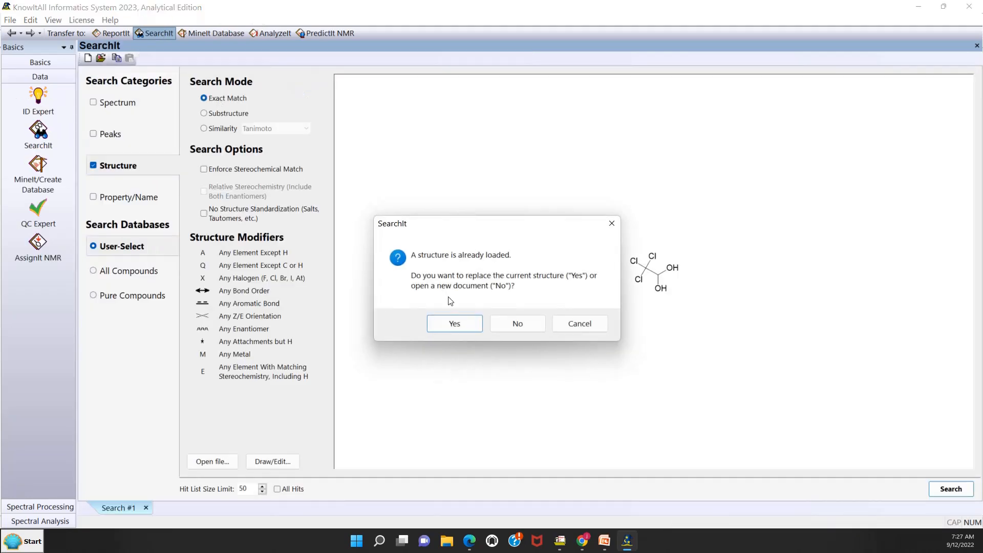
{"action": "left_click", "coordinate": [466, 321]}
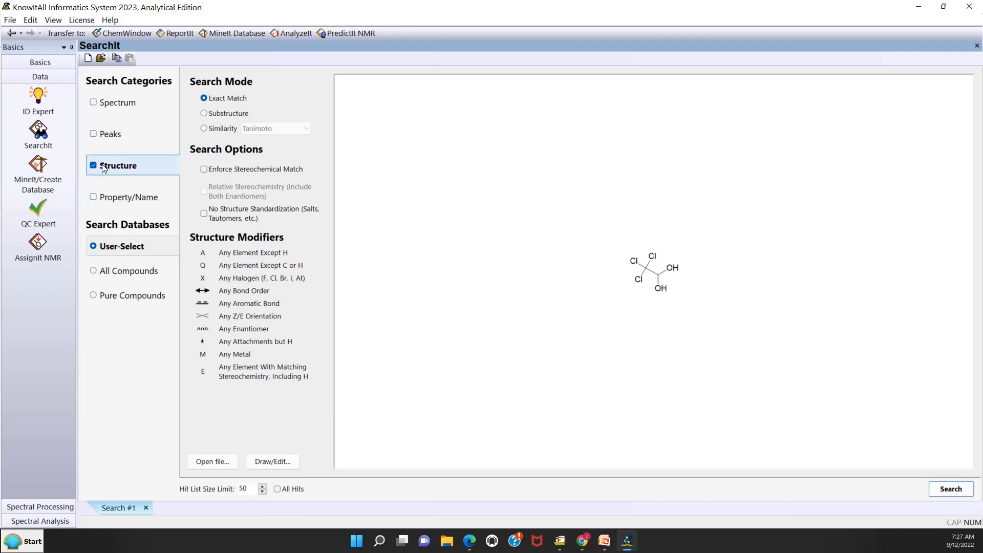
Review the user-selected databases and the spectral technique filter, and run the Exact Match structure search
{"action": "left_click", "coordinate": [125, 248]}
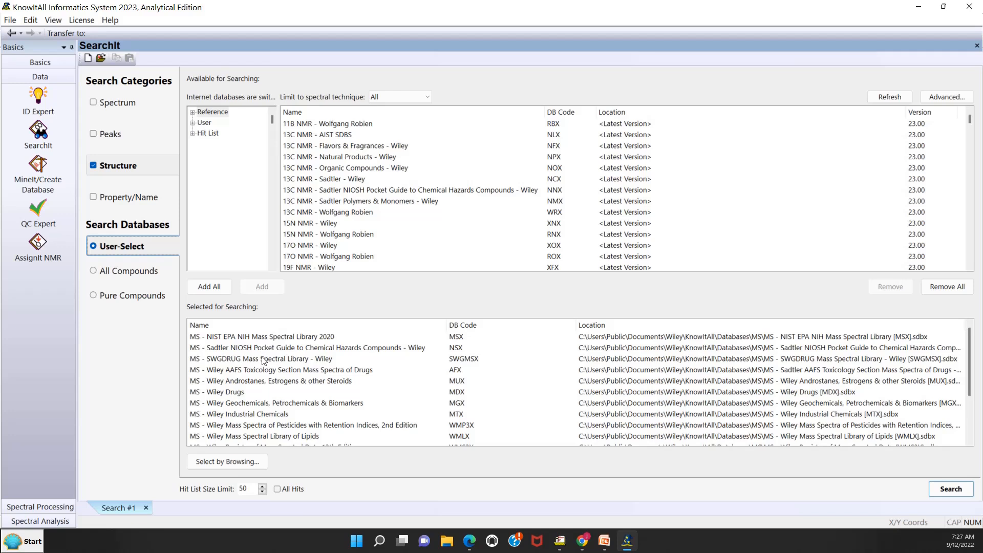
{"action": "left_click", "coordinate": [409, 97]}
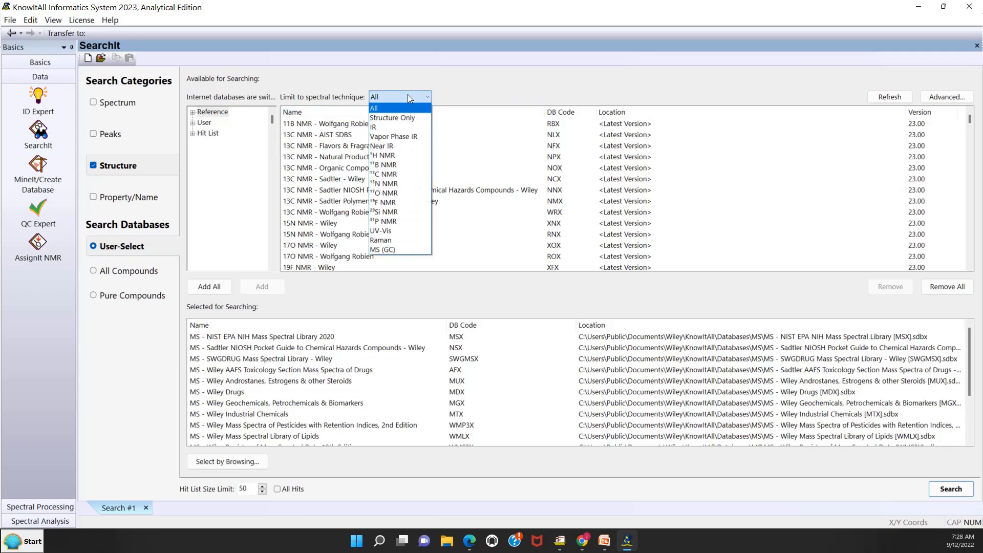
{"action": "left_click", "coordinate": [409, 97]}
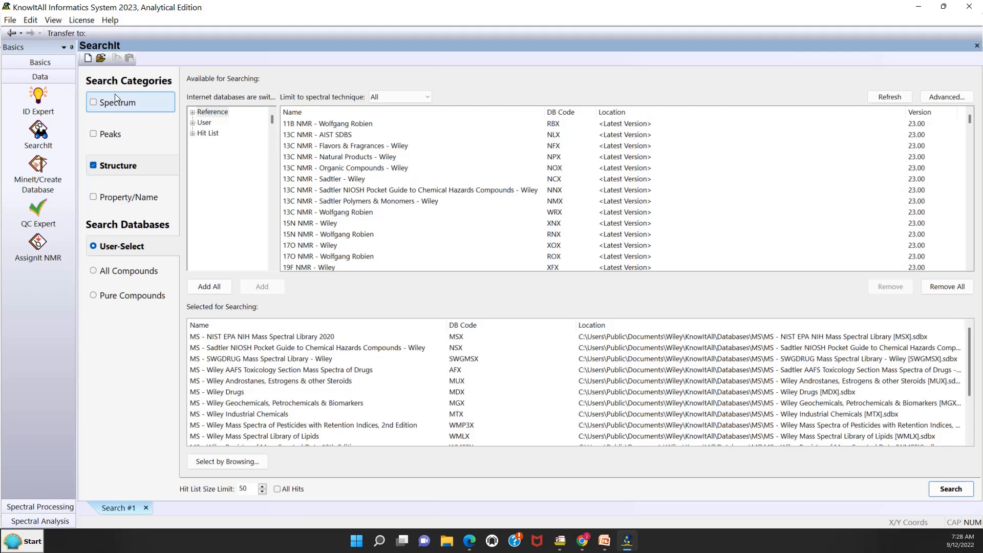
{"action": "left_click", "coordinate": [108, 168]}
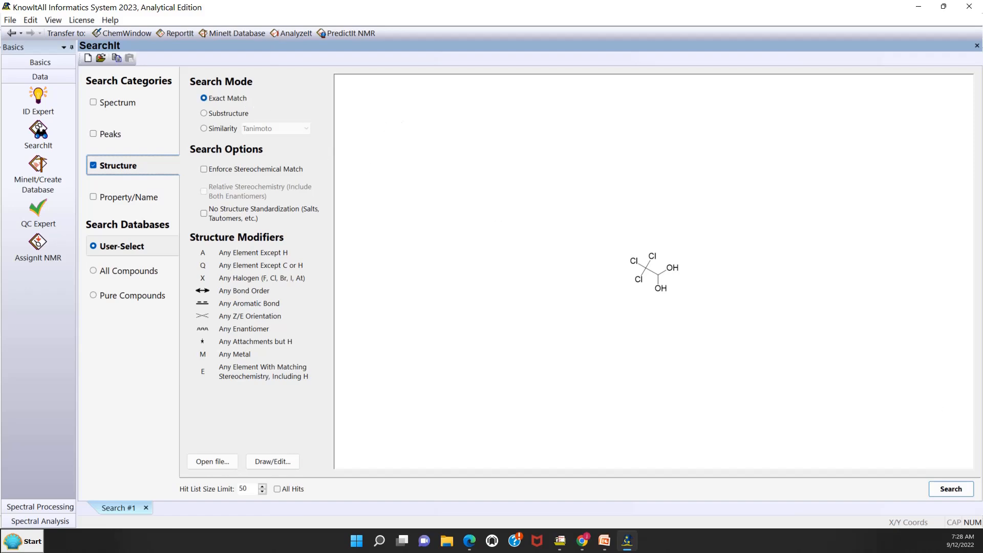
{"action": "left_click", "coordinate": [959, 491]}
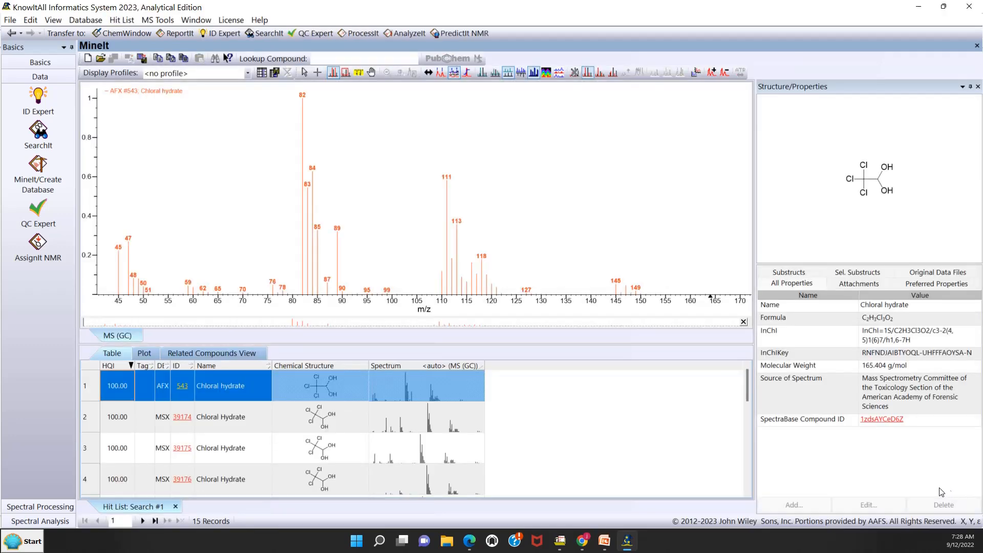
Examine the spectra, structures and properties of the first eight exact-match hits, ending back on the first record
{"action": "left_click", "coordinate": [123, 385]}
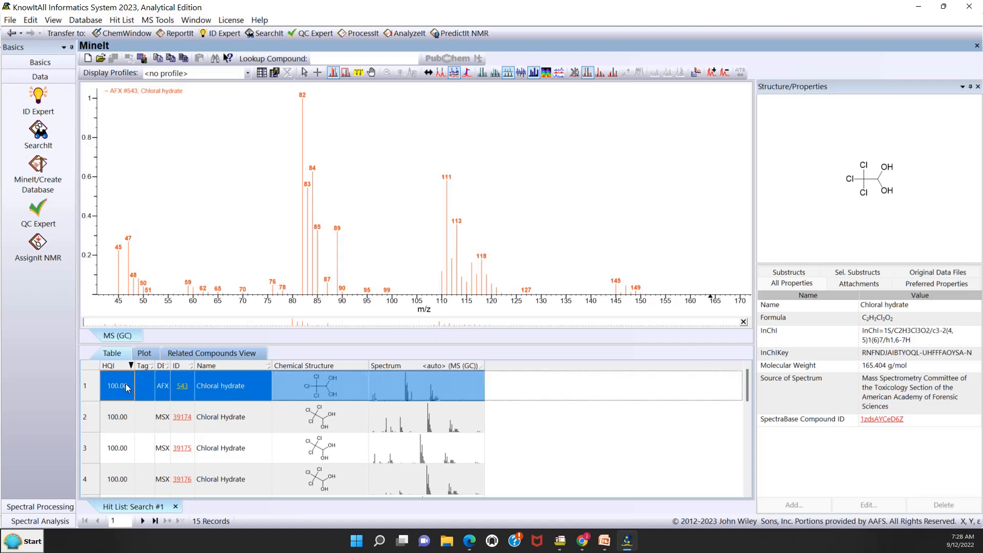
{"action": "key", "text": "Down"}
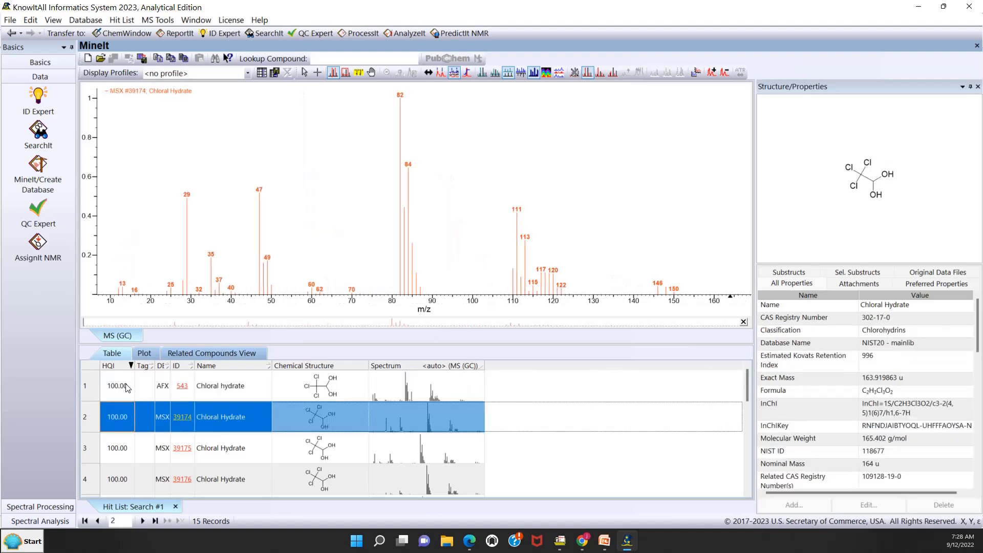
{"action": "key", "text": "Up"}
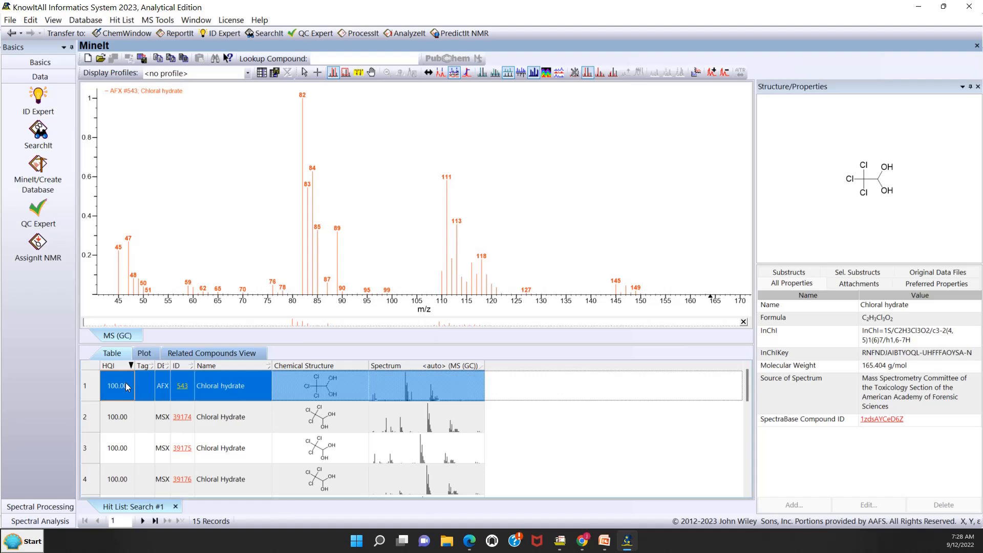
{"action": "key", "text": "Down"}
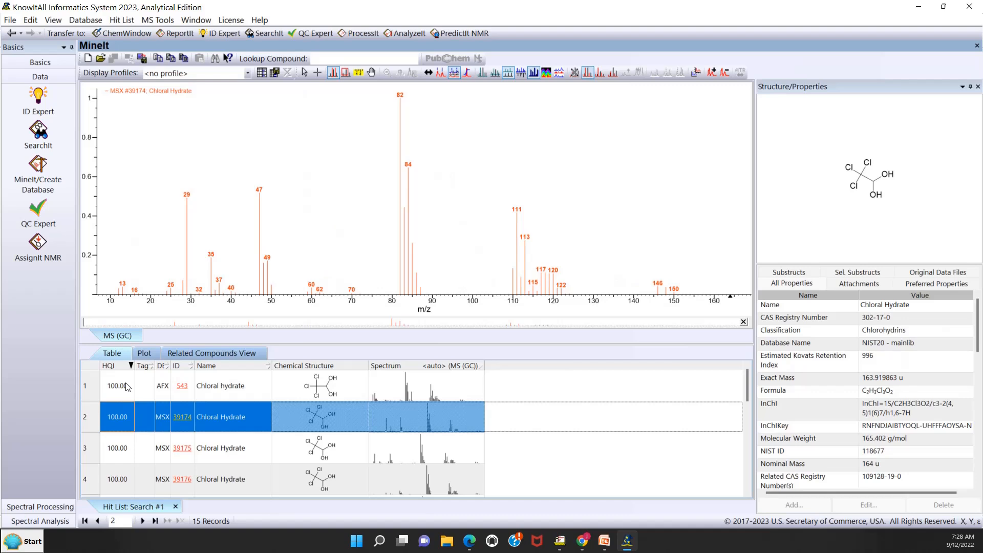
{"action": "key", "text": "Down"}
{"action": "key", "text": "Down"}
{"action": "key", "text": "Down"}
{"action": "key", "text": "Down"}
{"action": "key", "text": "Down"}
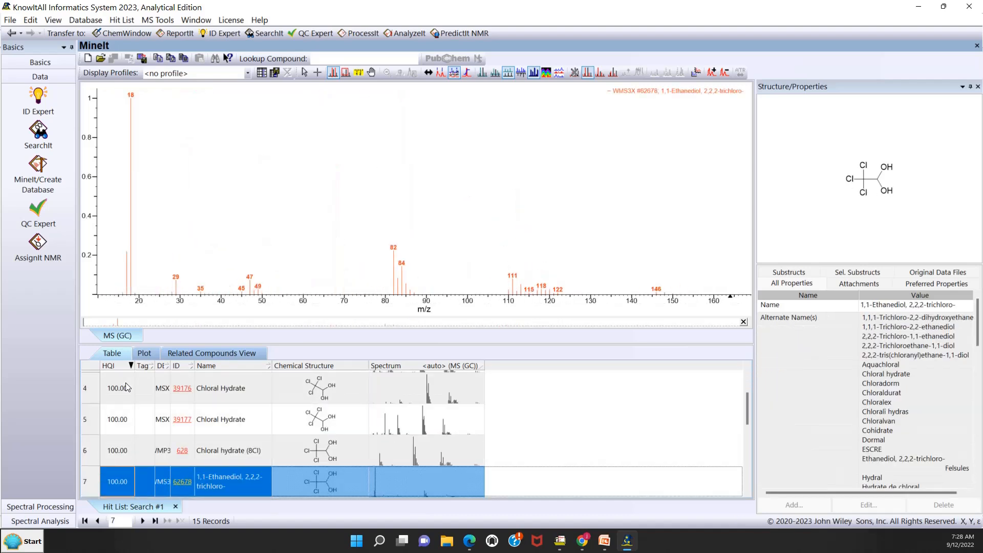
{"action": "key", "text": "Down"}
{"action": "key", "text": "Up"}
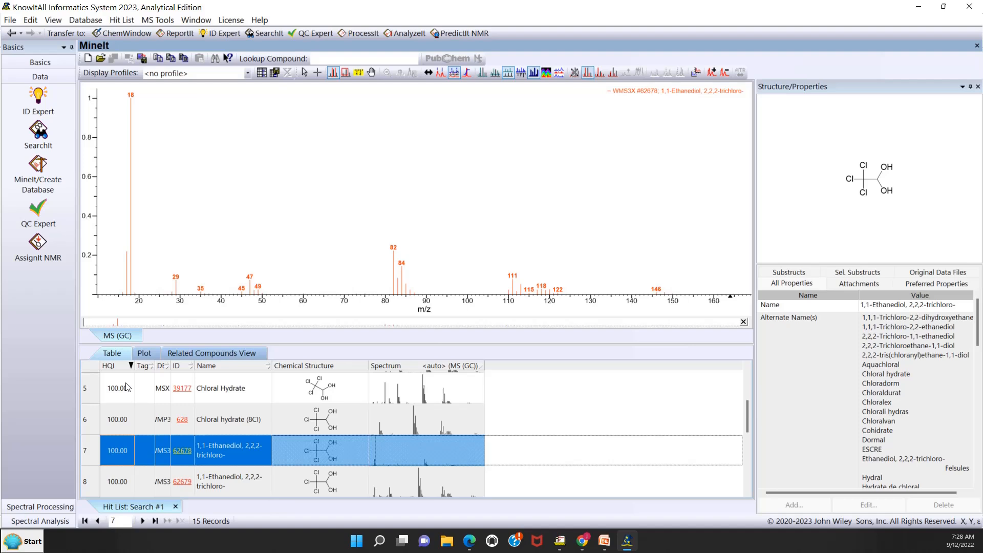
{"action": "key", "text": "Up"}
{"action": "key", "text": "Up"}
{"action": "key", "text": "Up"}
{"action": "key", "text": "Up"}
{"action": "key", "text": "Up"}
{"action": "key", "text": "Up"}
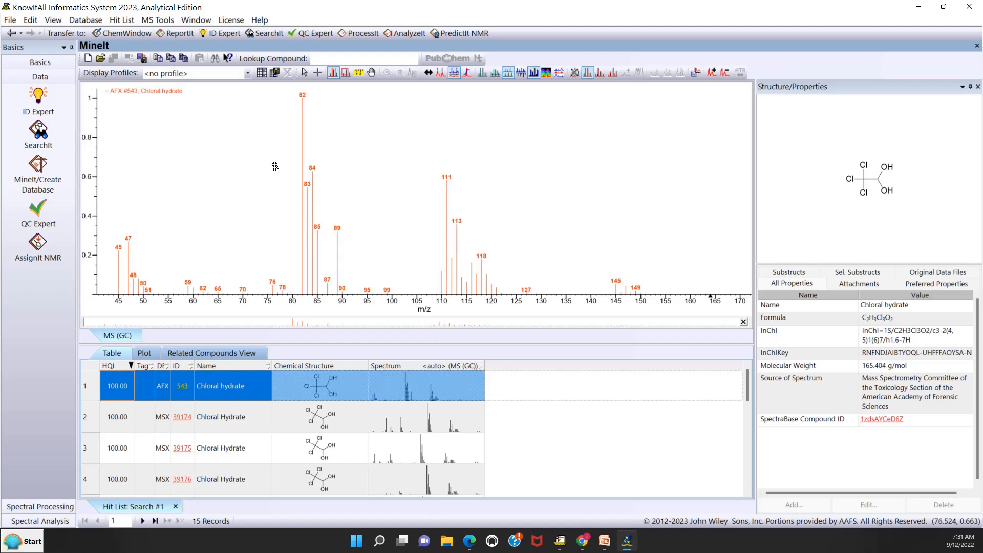
Go back from the exact-match hit list through SearchIt to the chloral hydrate drawing in ChemWindow
{"action": "left_click", "coordinate": [21, 33]}
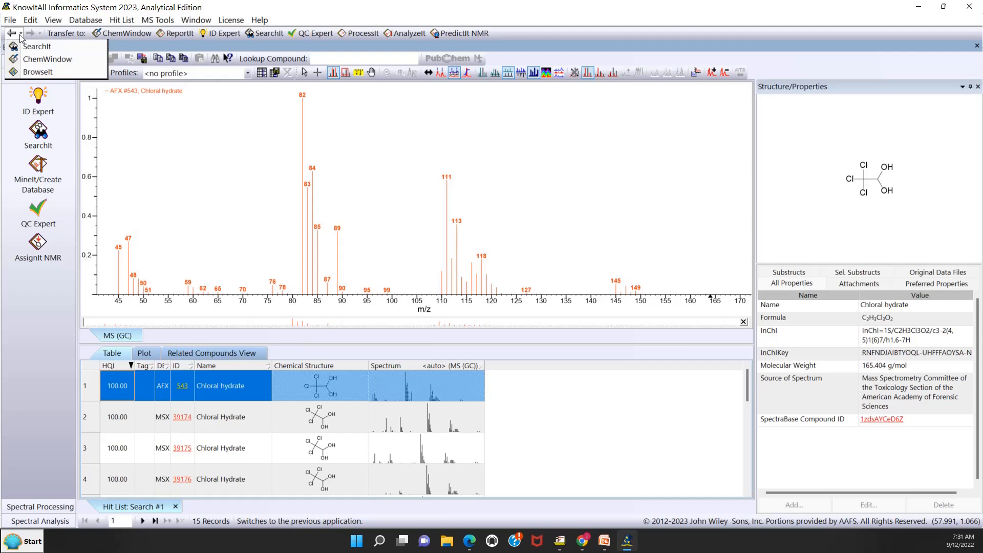
{"action": "left_click", "coordinate": [20, 34]}
{"action": "left_click", "coordinate": [13, 34]}
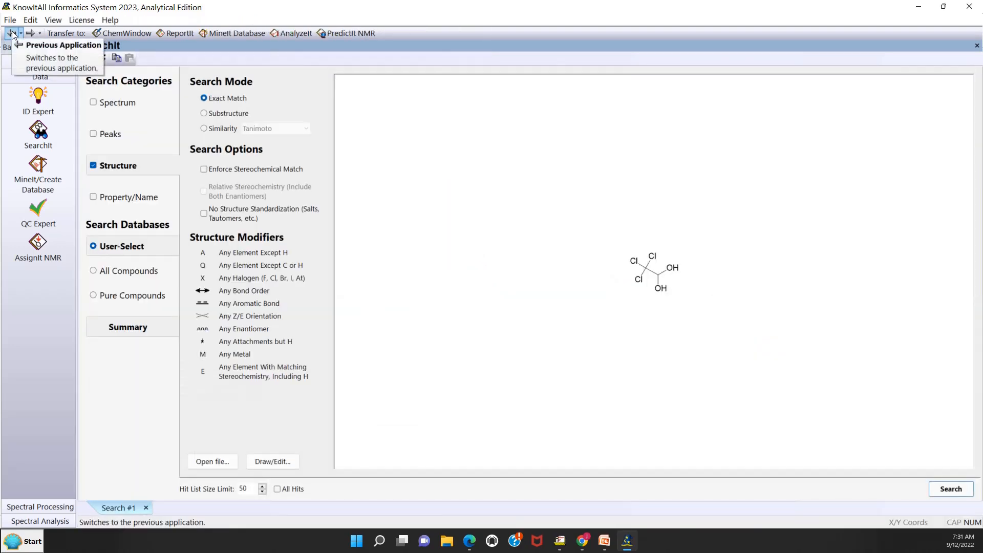
{"action": "left_click", "coordinate": [13, 34]}
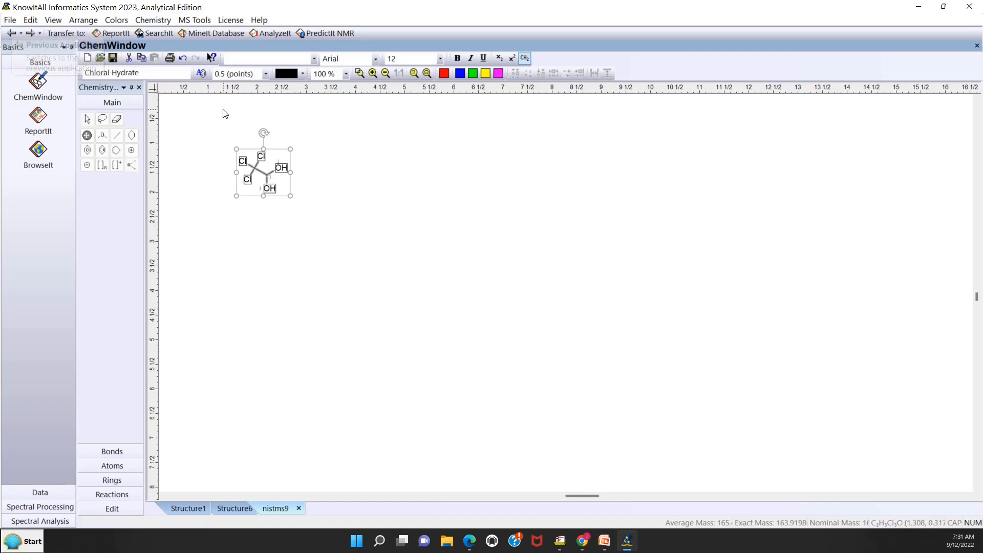
Reselect the entire chloral hydrate structure and send it to SearchIt again, replacing the current query structure
{"action": "left_click", "coordinate": [468, 137]}
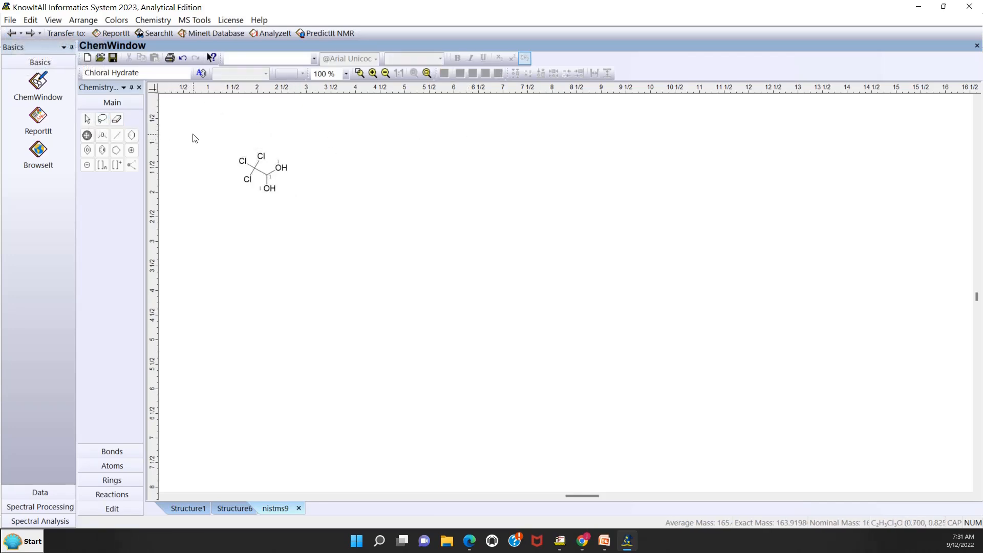
{"action": "left_click_drag", "start_coordinate": [199, 133], "coordinate": [301, 217]}
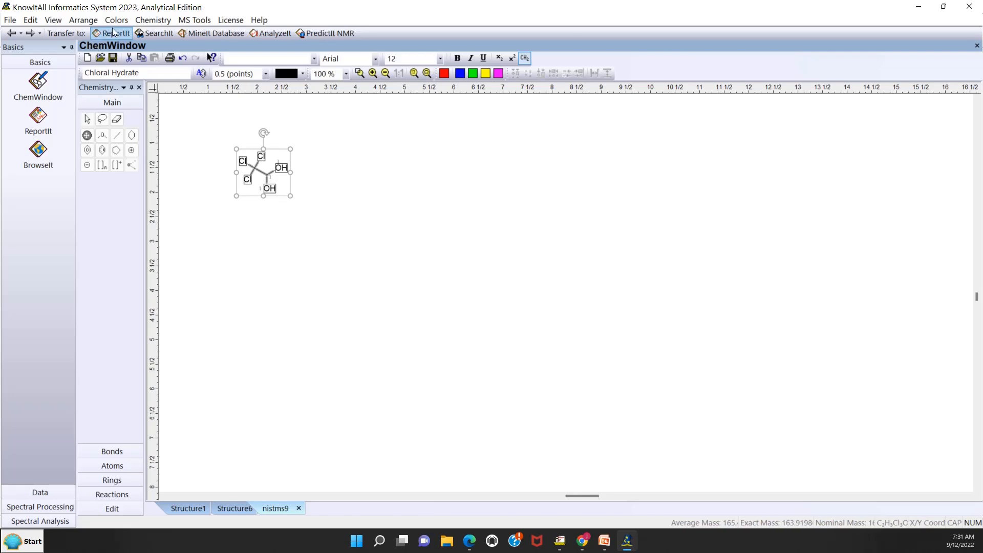
{"action": "left_click", "coordinate": [163, 34]}
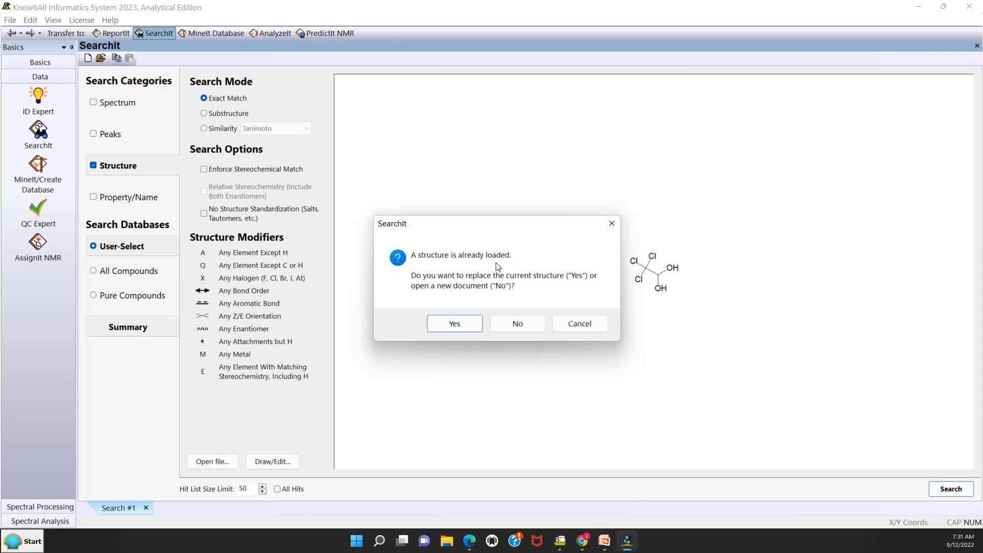
{"action": "left_click", "coordinate": [463, 327]}
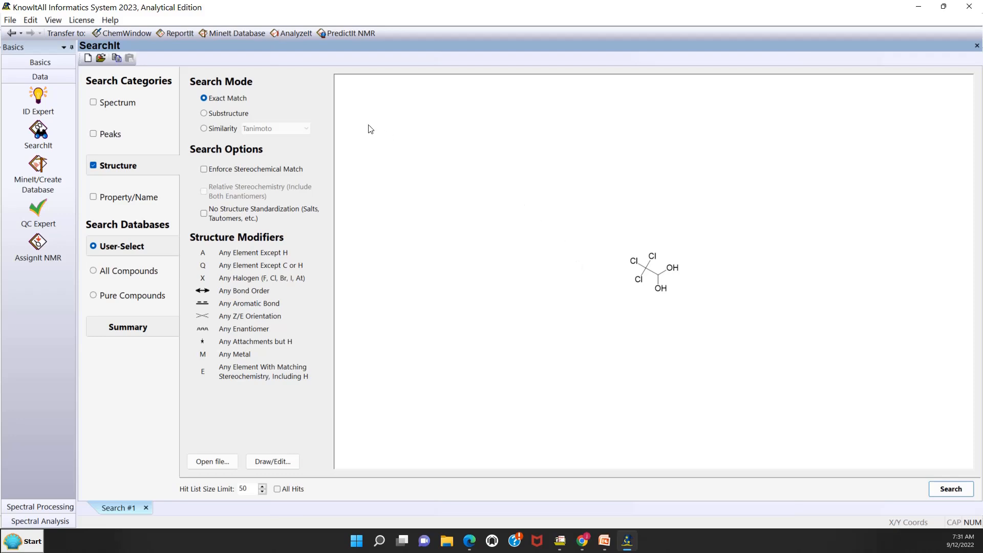
Set the structure search mode to Substructure and check the user-selected databases
{"action": "left_click", "coordinate": [205, 114]}
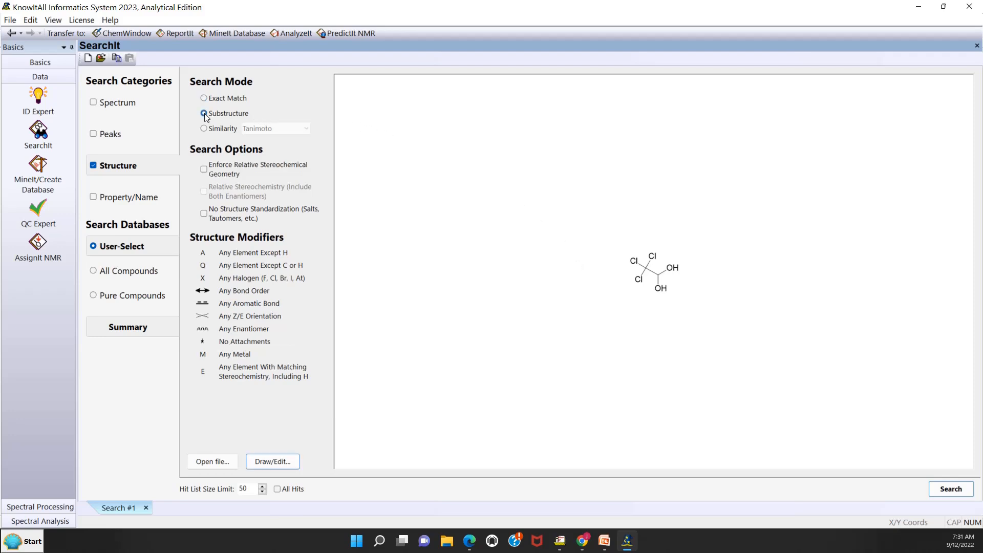
{"action": "left_click", "coordinate": [146, 244]}
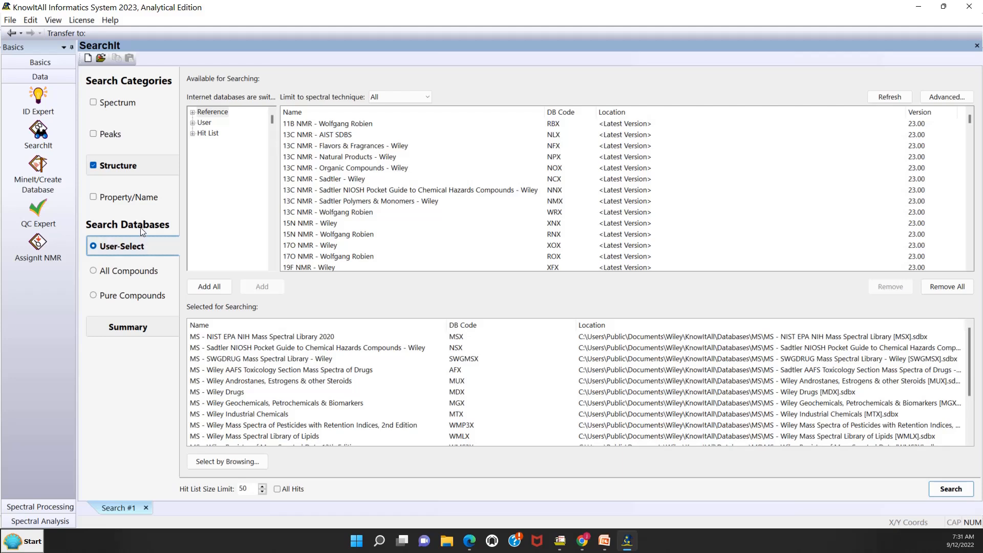
{"action": "left_click", "coordinate": [120, 169]}
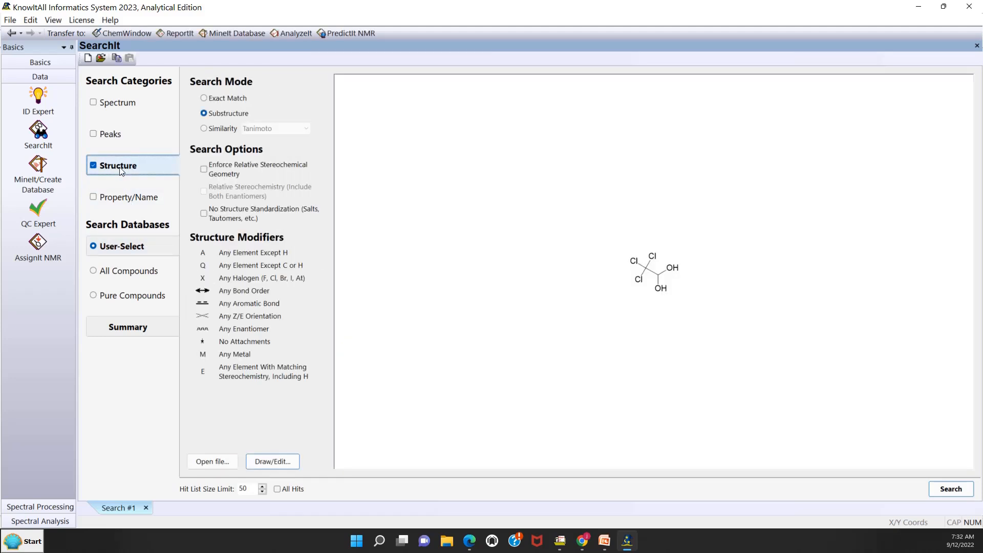
Set the structure search mode to Similarity with the Tanimoto metric and run the search
{"action": "left_click", "coordinate": [204, 129]}
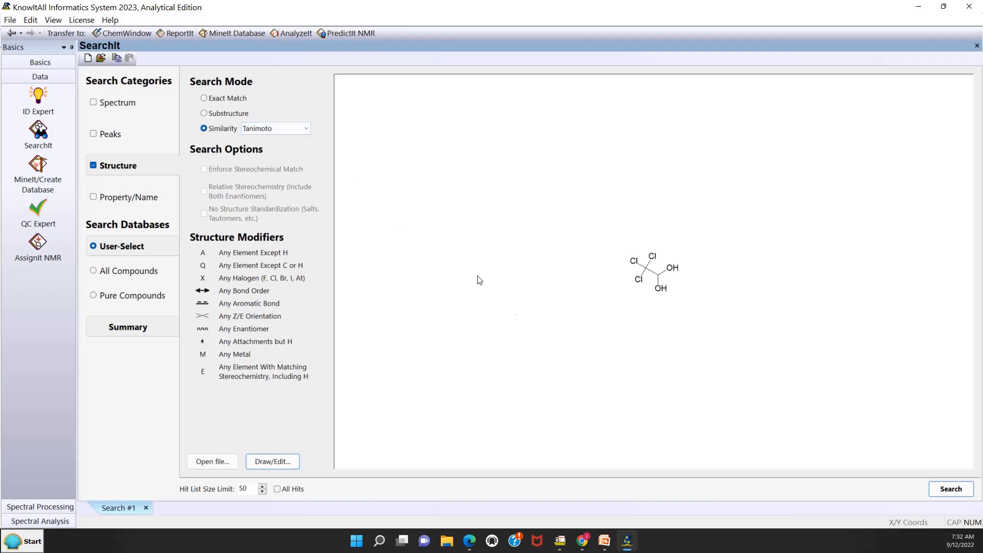
{"action": "left_click", "coordinate": [952, 491]}
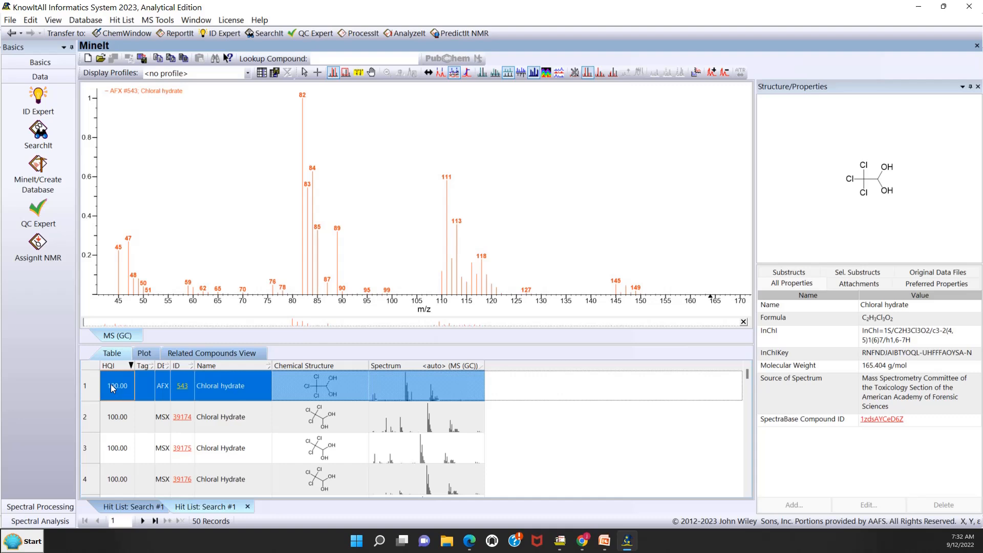
Examine the similarity hits record by record down to record 17, comparing their HQI values, structures and spectra
{"action": "key", "text": "Down"}
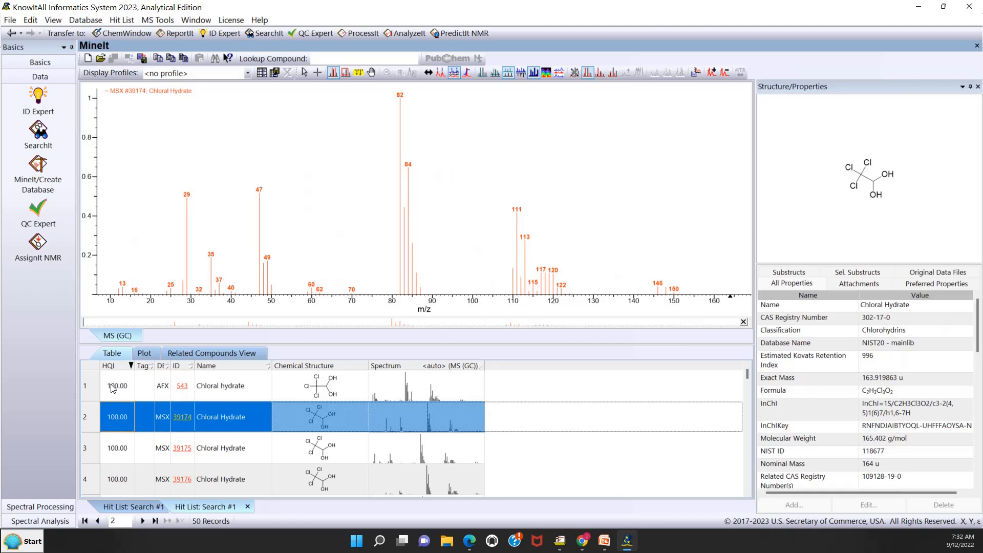
{"action": "key", "text": "Down"}
{"action": "key", "text": "Down"}
{"action": "key", "text": "Down"}
{"action": "key", "text": "Down"}
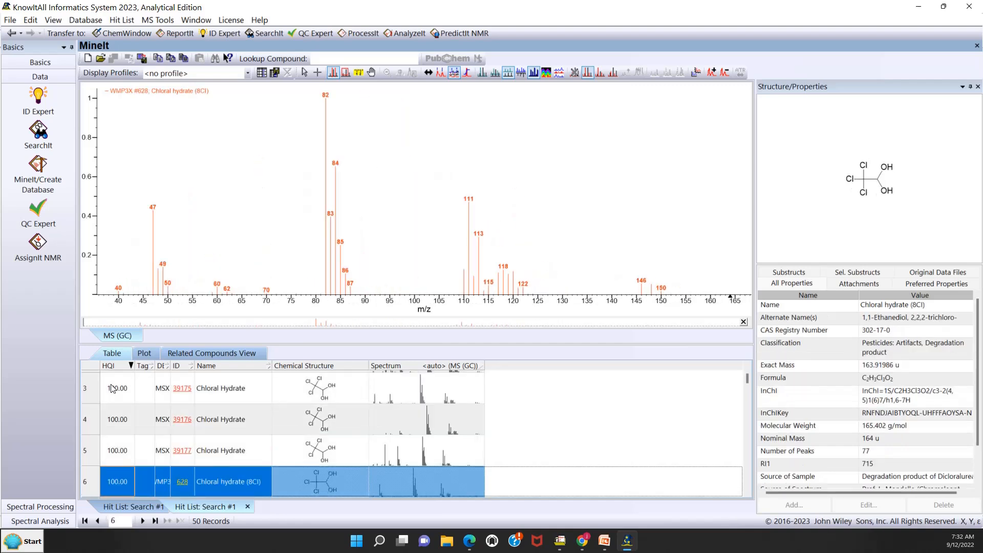
{"action": "key", "text": "Down"}
{"action": "key", "text": "Down"}
{"action": "key", "text": "Down"}
{"action": "key", "text": "Down"}
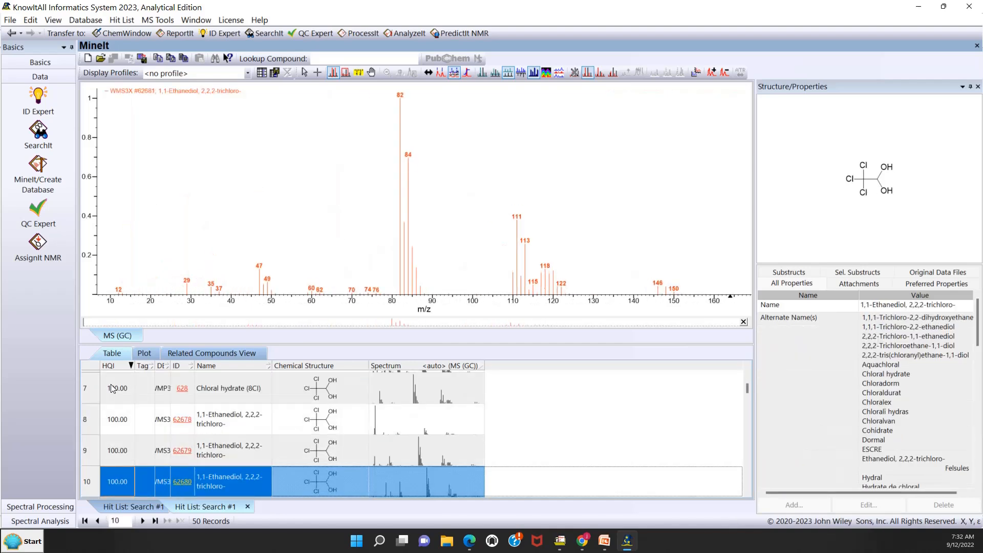
{"action": "key", "text": "Down"}
{"action": "key", "text": "Down"}
{"action": "key", "text": "Down"}
{"action": "key", "text": "Down"}
{"action": "key", "text": "Down"}
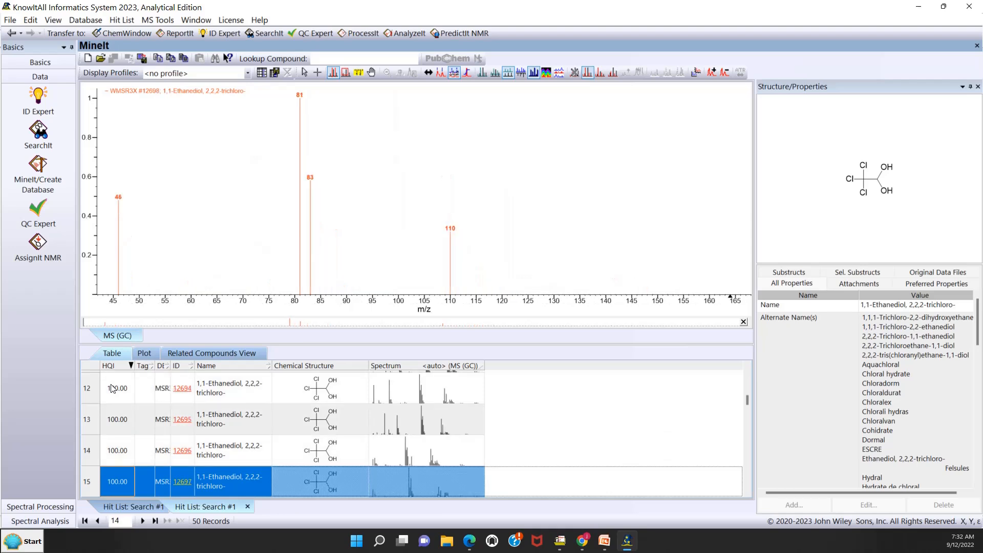
{"action": "key", "text": "Down"}
{"action": "key", "text": "Down"}
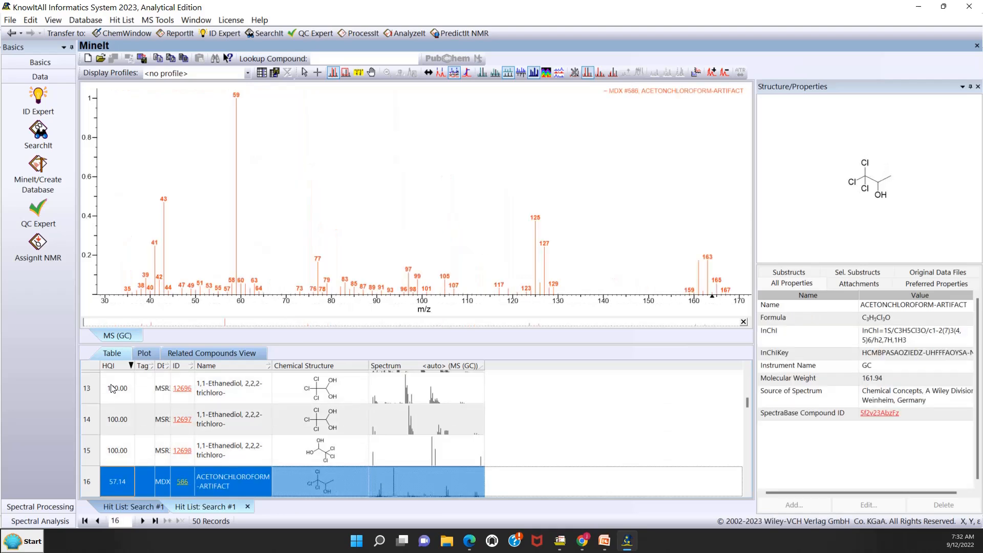
{"action": "key", "text": "Down"}
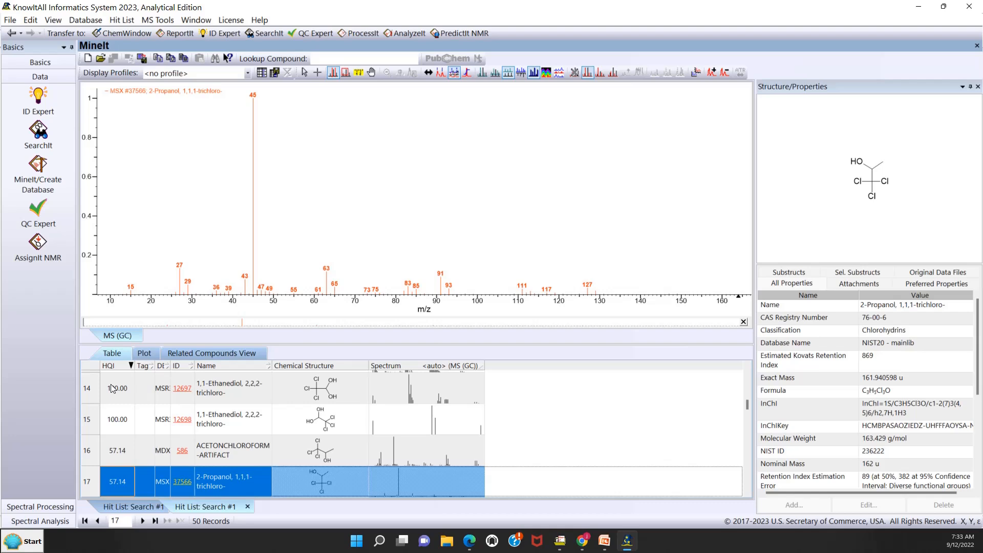
Return to the SearchIt query and open the list of similarity metrics
{"action": "left_click", "coordinate": [11, 34]}
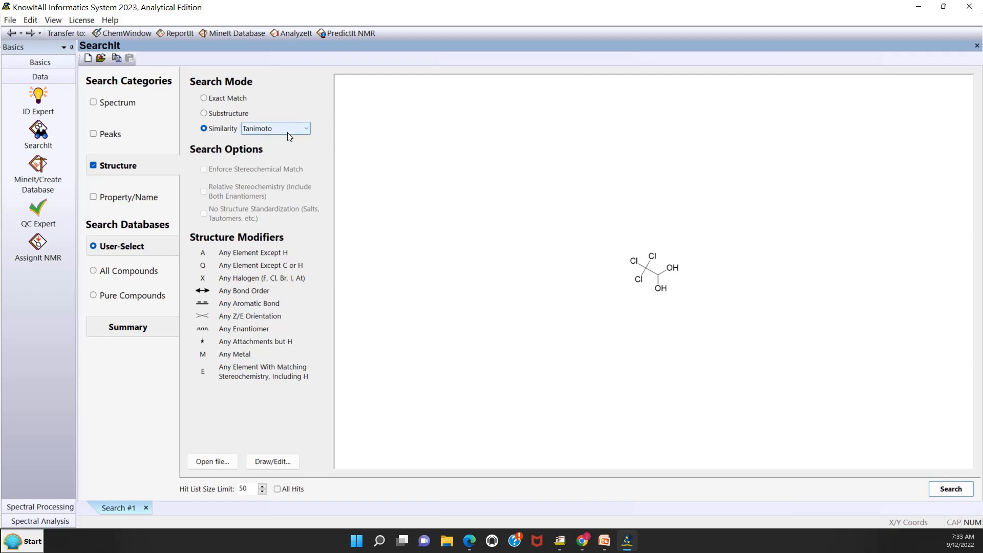
{"action": "left_click", "coordinate": [306, 128]}
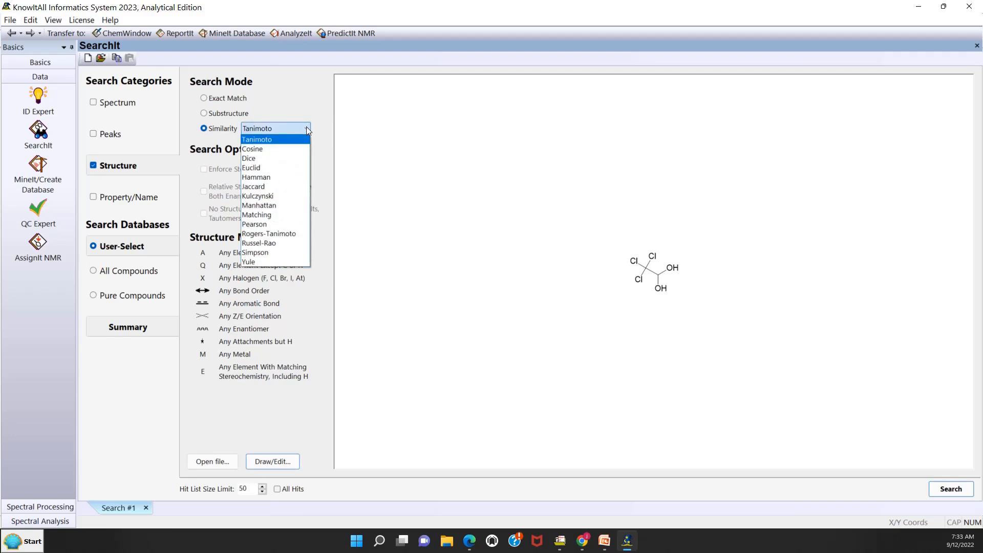